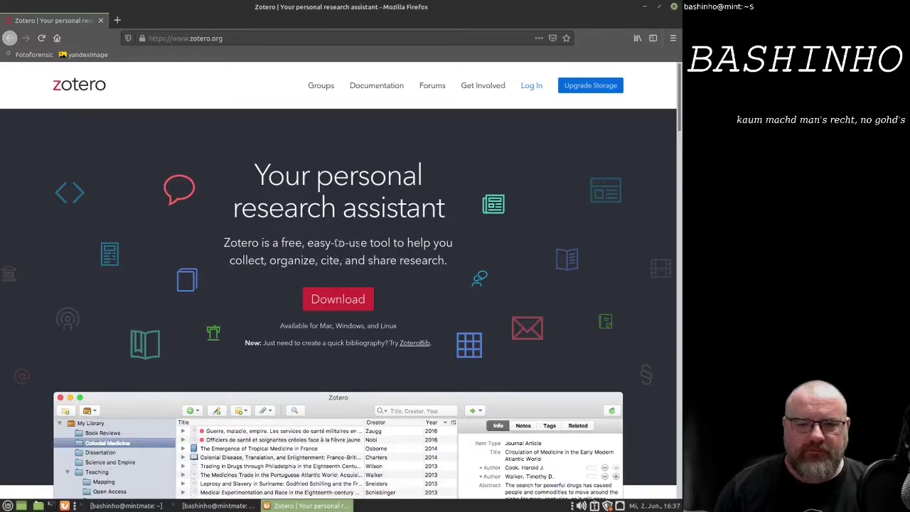
# Go to the zotero.org download page offering Zotero 5.0 for Linux.
pyautogui.scroll(-2, 242, 256)
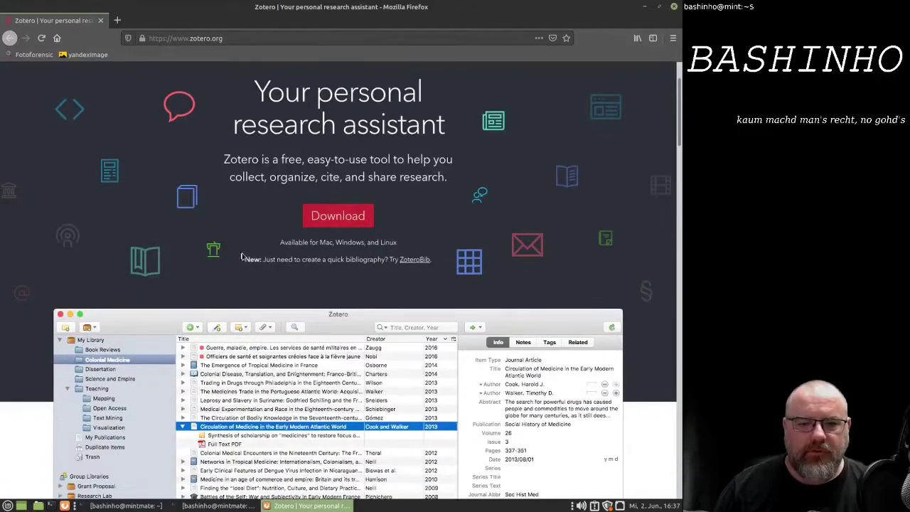
pyautogui.scroll(-2, 242, 256)
pyautogui.scroll(-1, 241, 256)
pyautogui.scroll(-1, 241, 256)
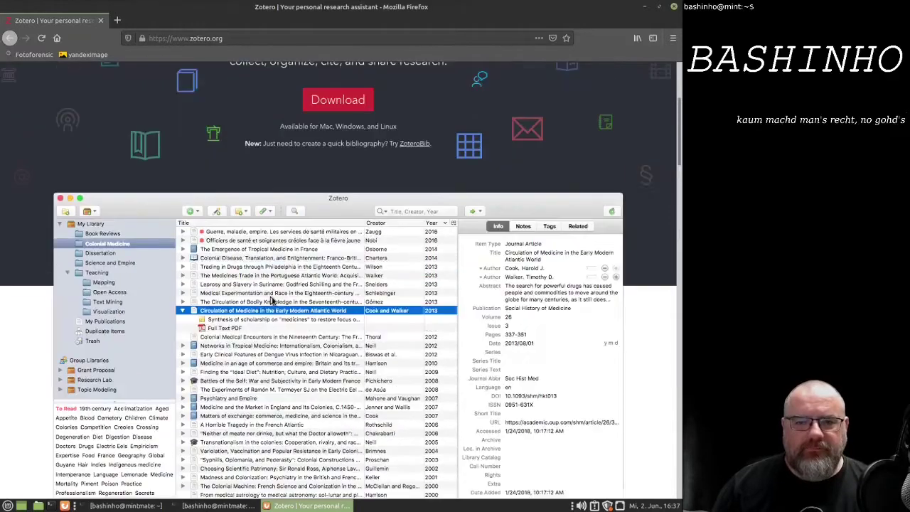
pyautogui.scroll(5, 273, 306)
pyautogui.click(325, 298)
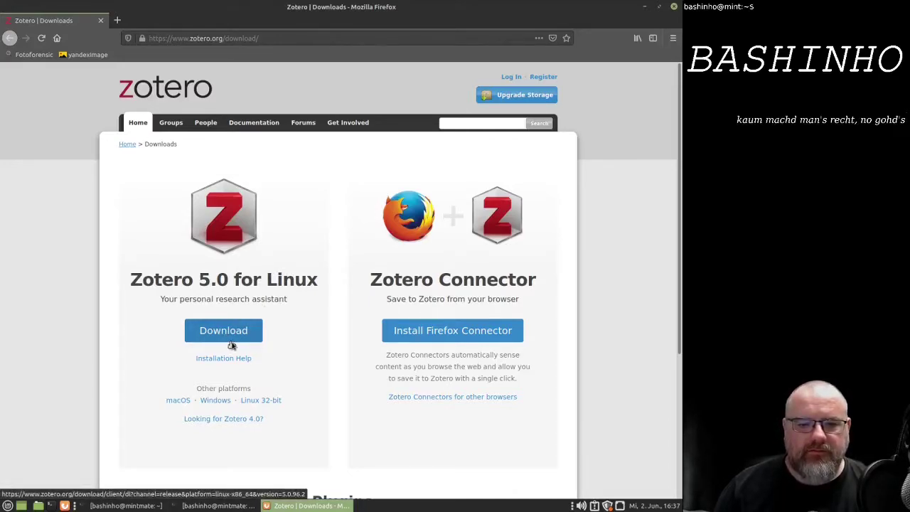
# Bring up the Linux Mint applications menu from the taskbar.
pyautogui.scroll(-2, 231, 345)
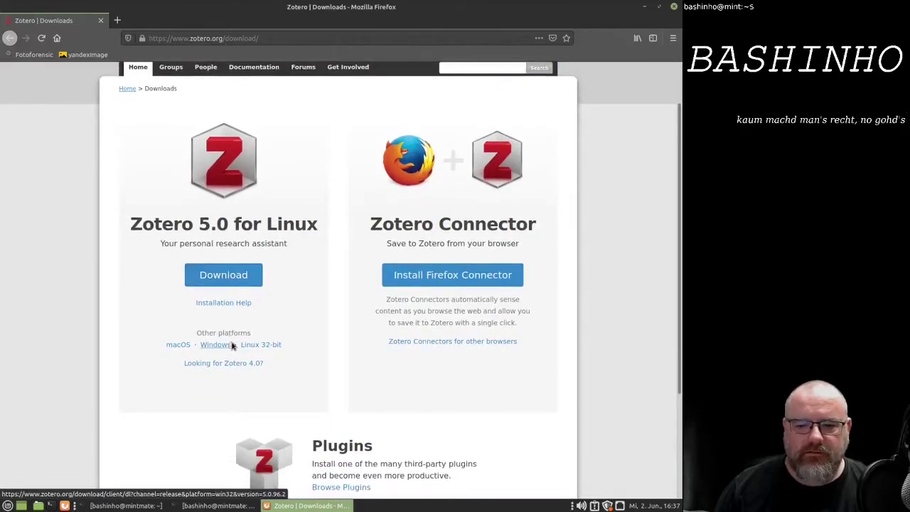
pyautogui.scroll(-3, 231, 345)
pyautogui.scroll(4, 234, 334)
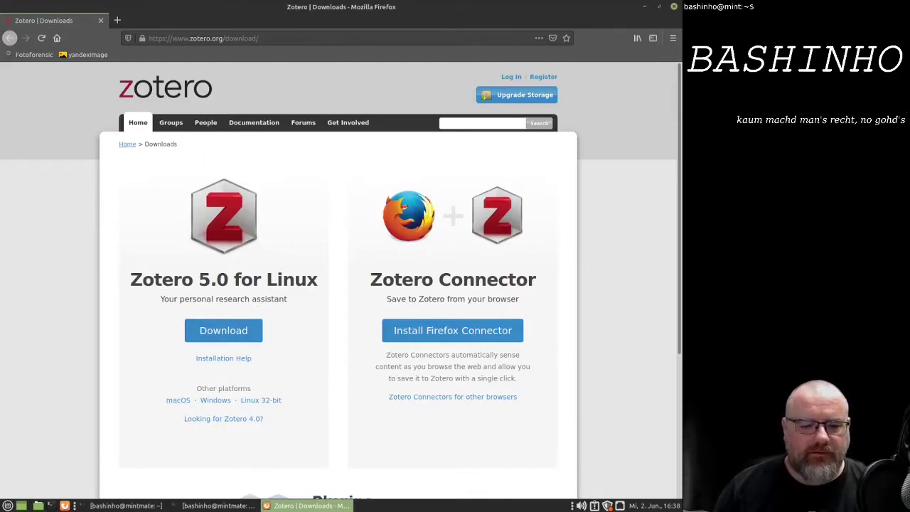
pyautogui.click(8, 505)
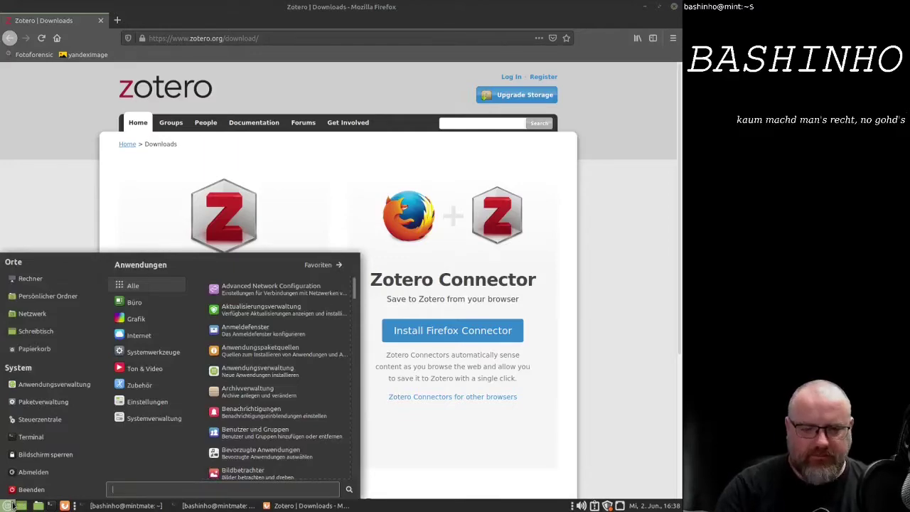
# Search Anwendungsverwaltung for zotero and start installing the Zotero package.
pyautogui.click(290, 381)
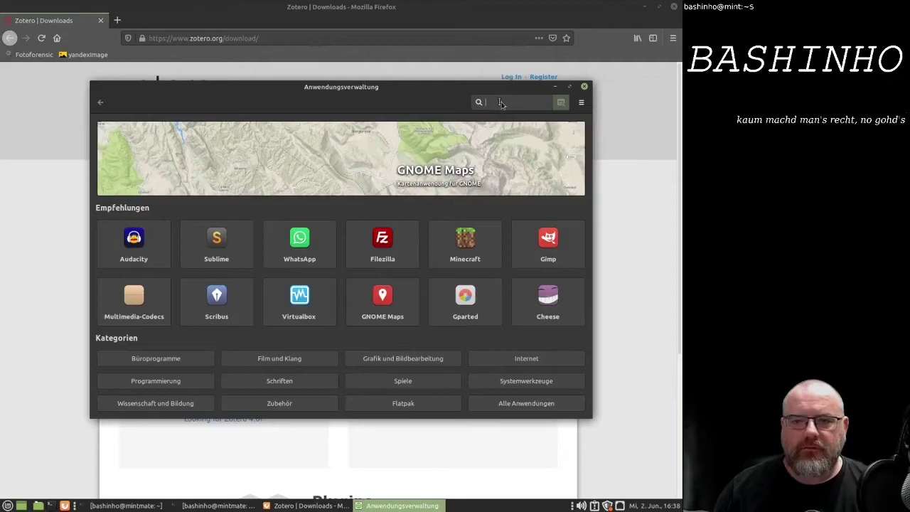
pyautogui.write('zoter')
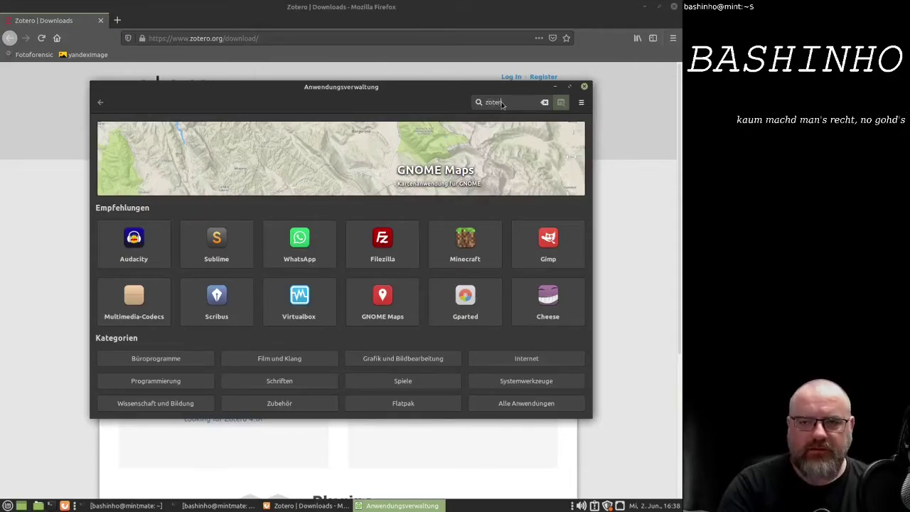
pyautogui.write('o')
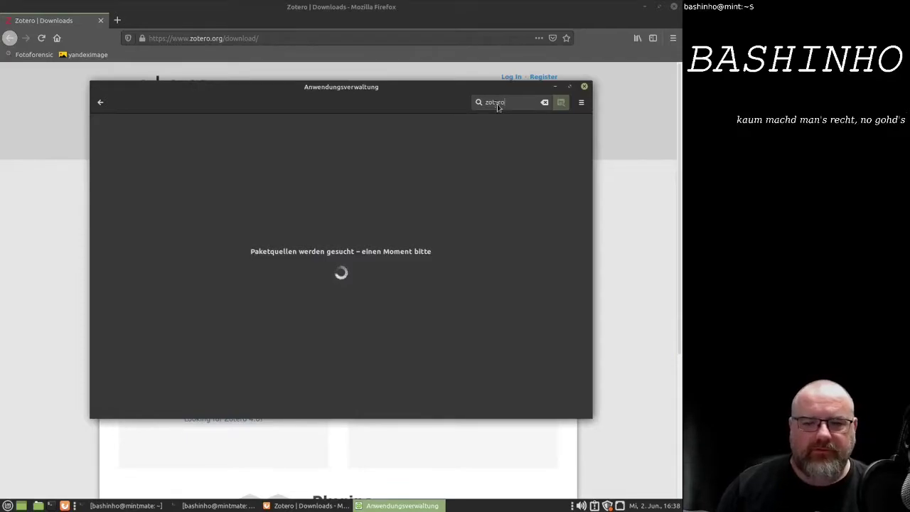
pyautogui.click(343, 128)
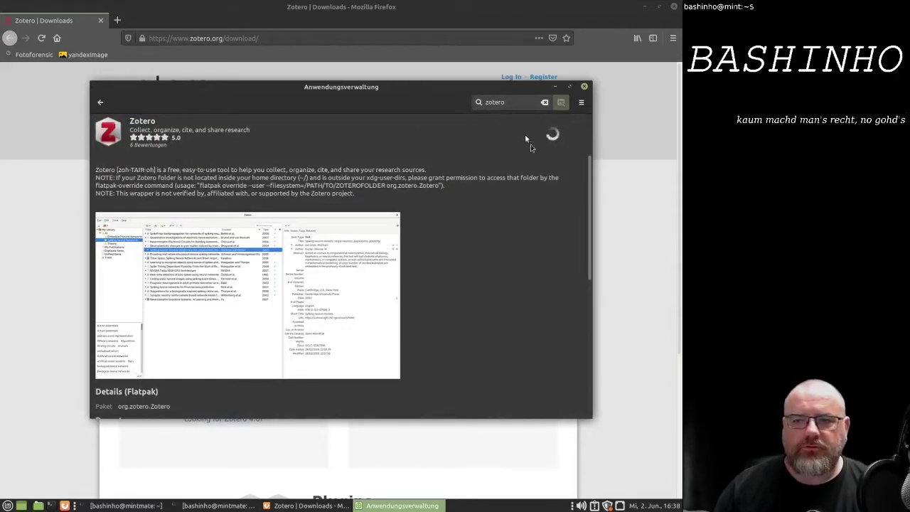
pyautogui.moveTo(536, 144)
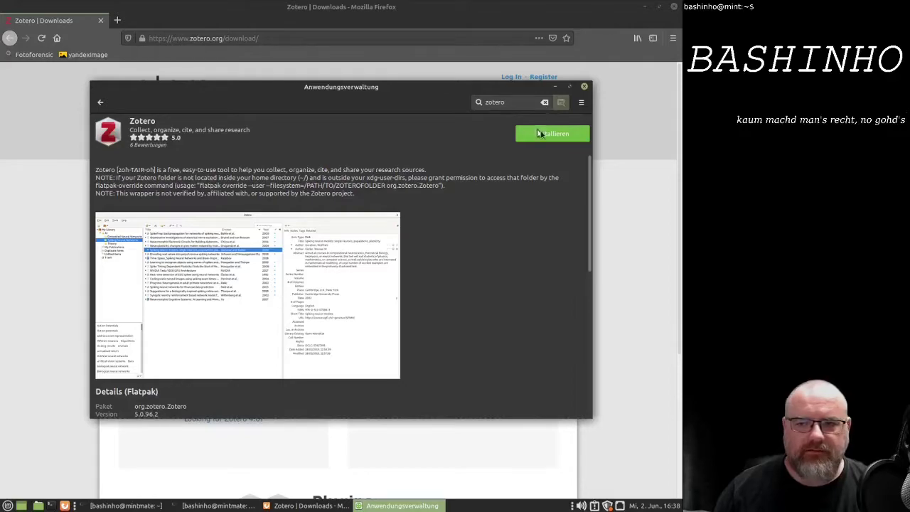
pyautogui.click(539, 134)
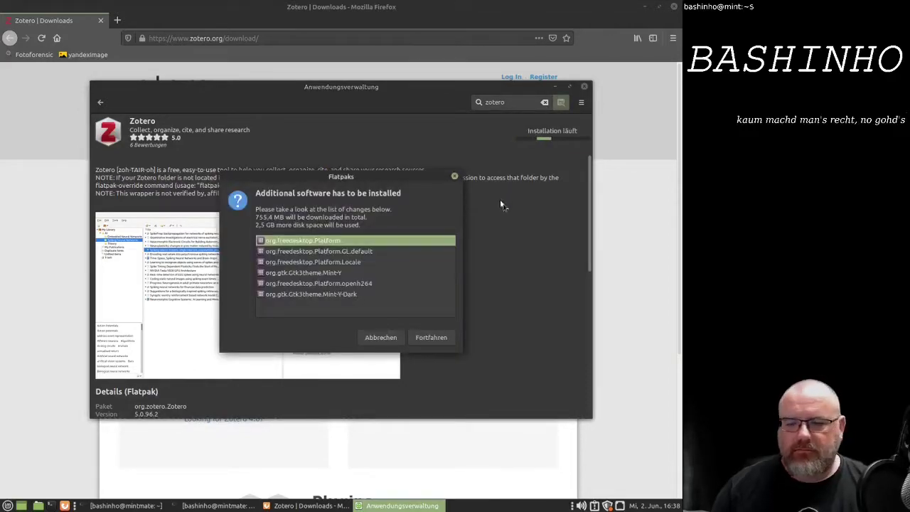
# Approve the extra Flatpak runtimes (755.4 MB download) so Zotero finishes installing.
pyautogui.click(445, 340)
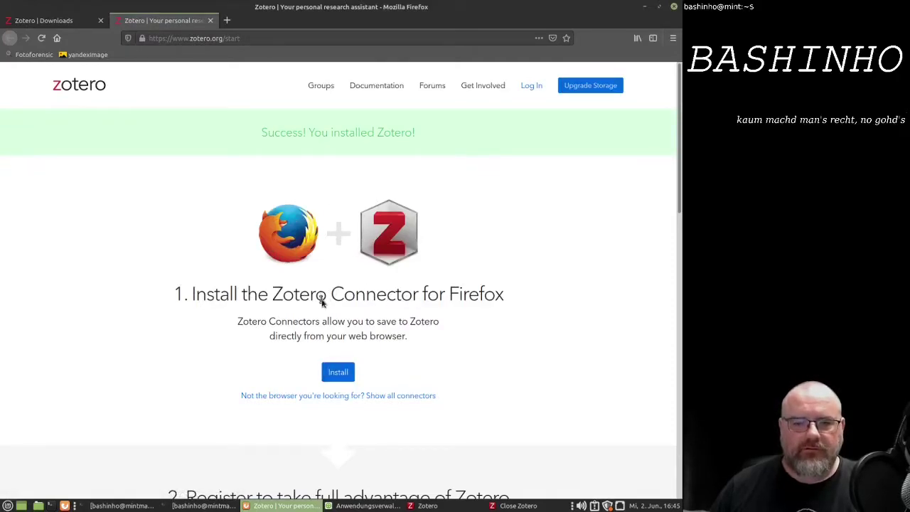
# Add the Zotero Connector to Firefox, granting its permissions and acknowledging the confirmation notices.
pyautogui.click(338, 373)
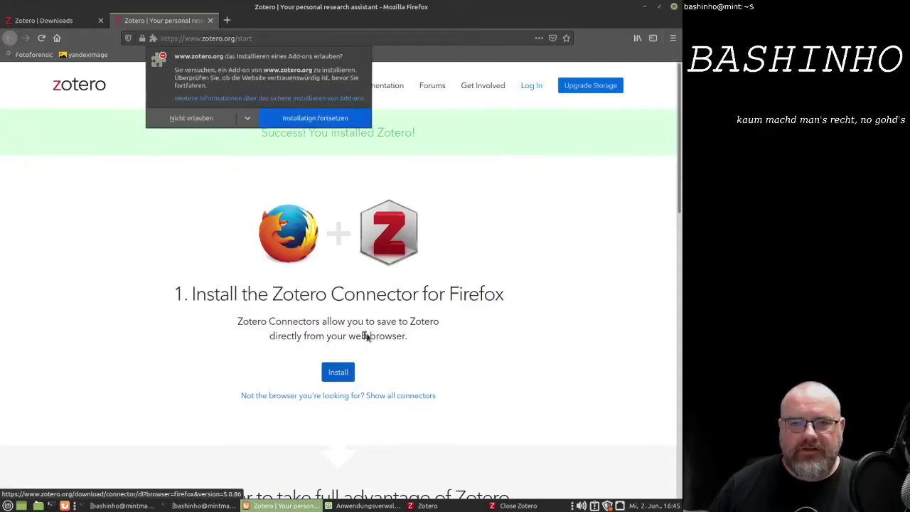
pyautogui.click(283, 121)
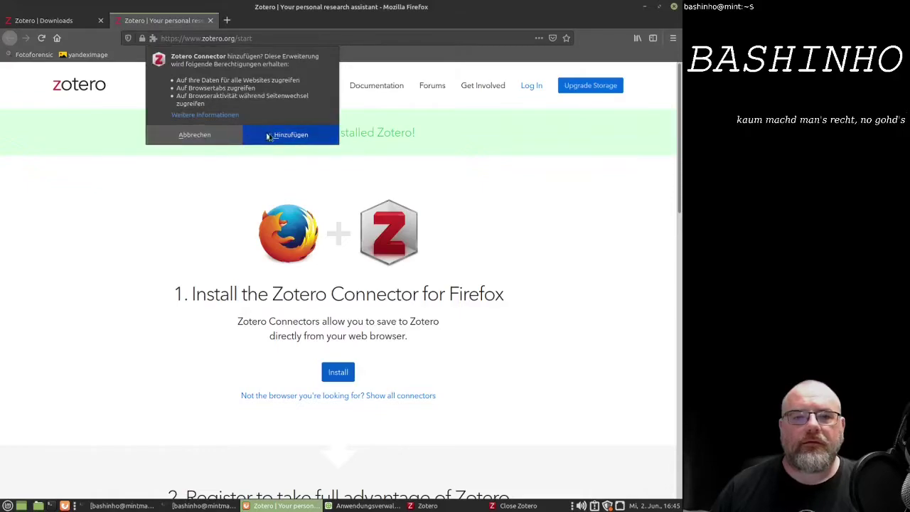
pyautogui.click(268, 136)
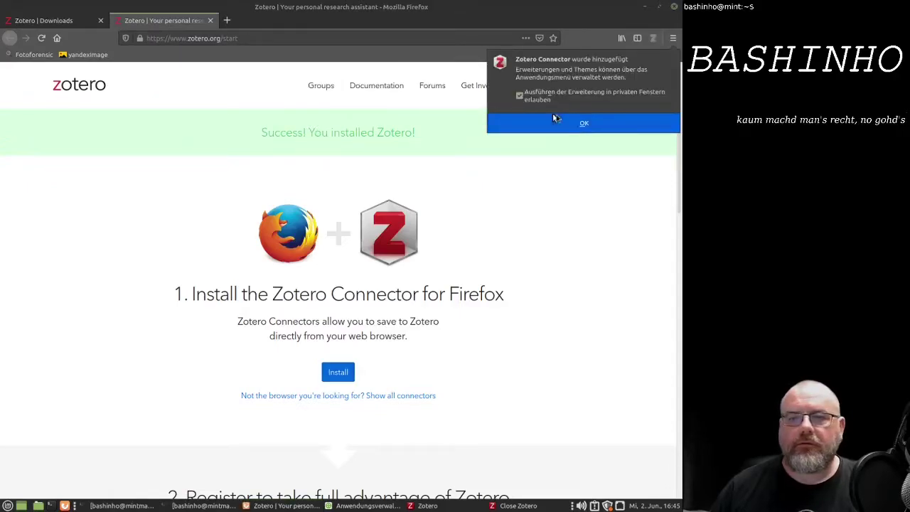
pyautogui.click(555, 118)
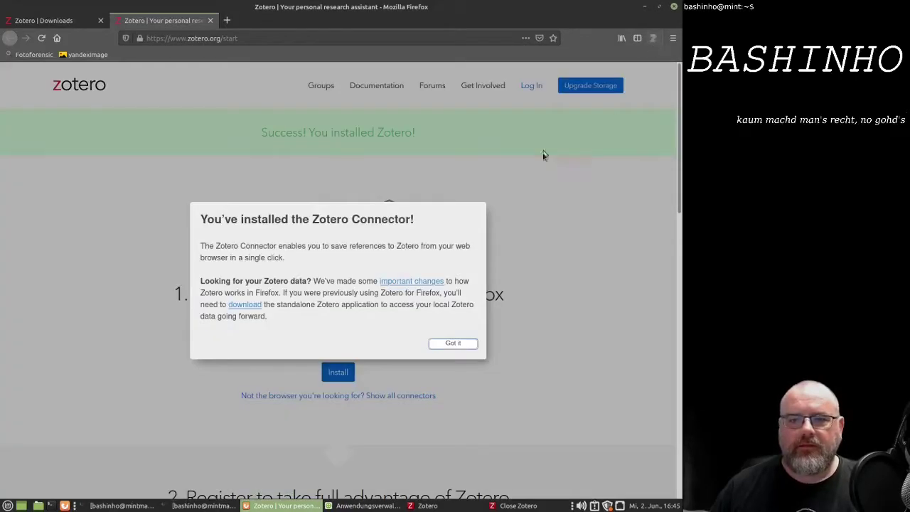
pyautogui.click(457, 348)
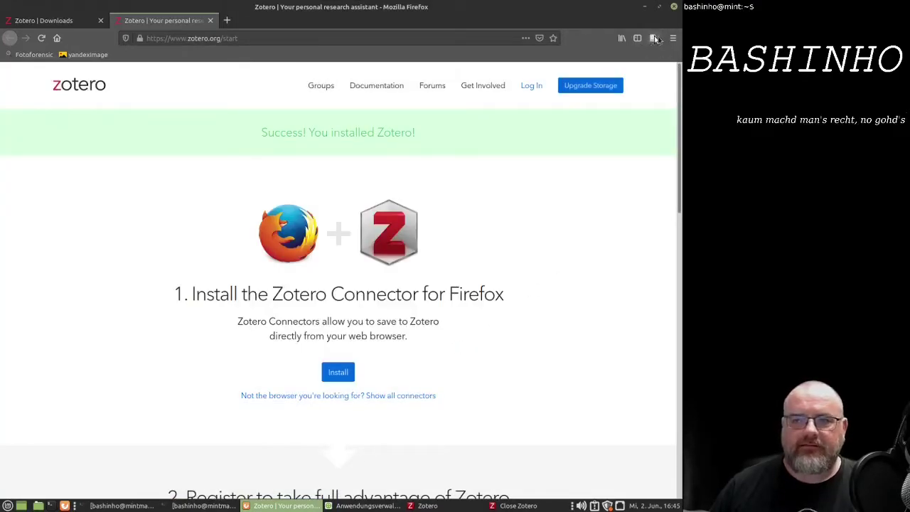
# Dismiss the Close Zotero warning and bring the Zotero window to the front.
pyautogui.click(481, 509)
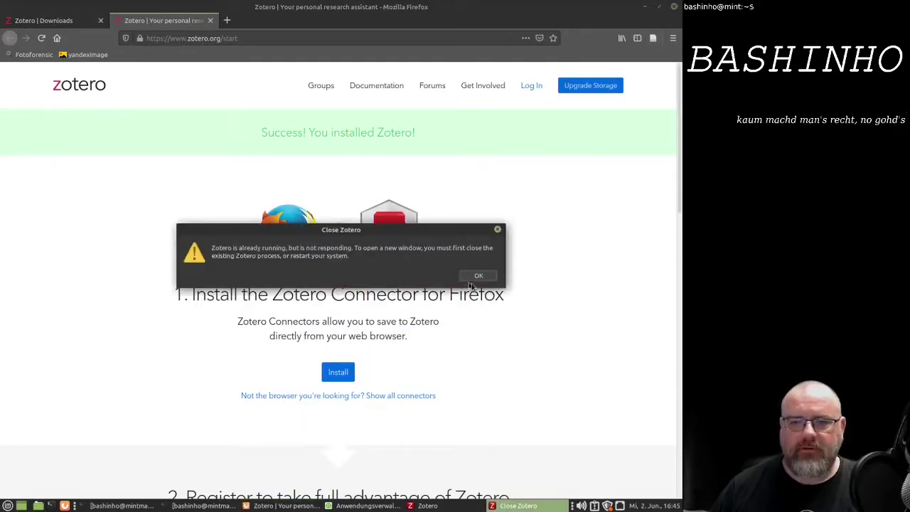
pyautogui.click(471, 280)
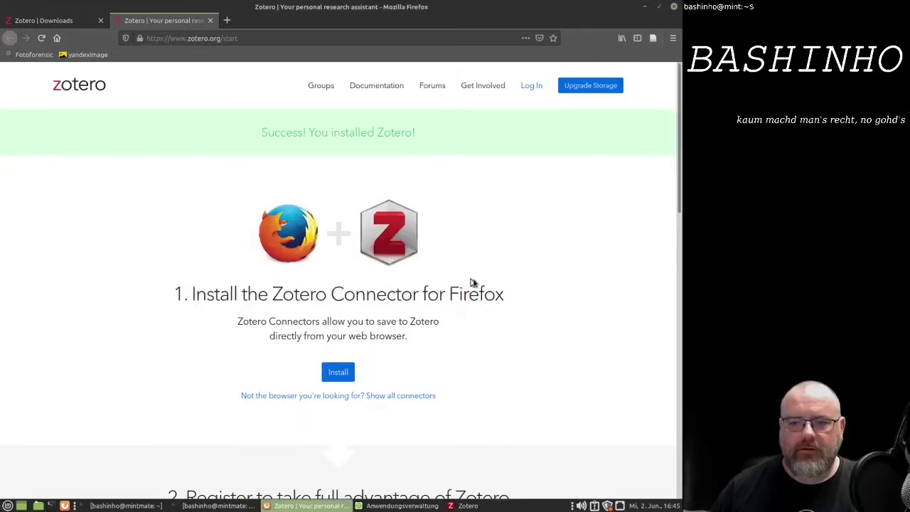
pyautogui.click(469, 505)
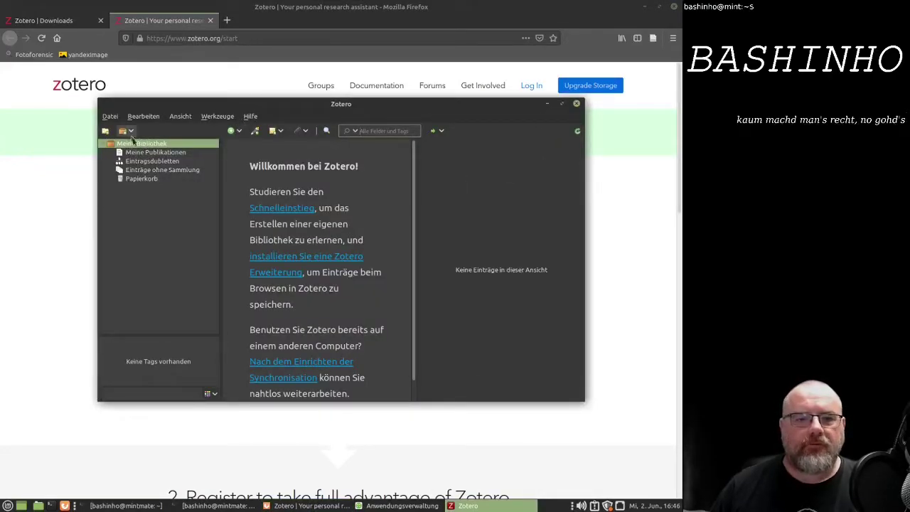
# Add a new collection named 'Recherche 1' under Meine Bibliothek.
pyautogui.rightClick(133, 145)
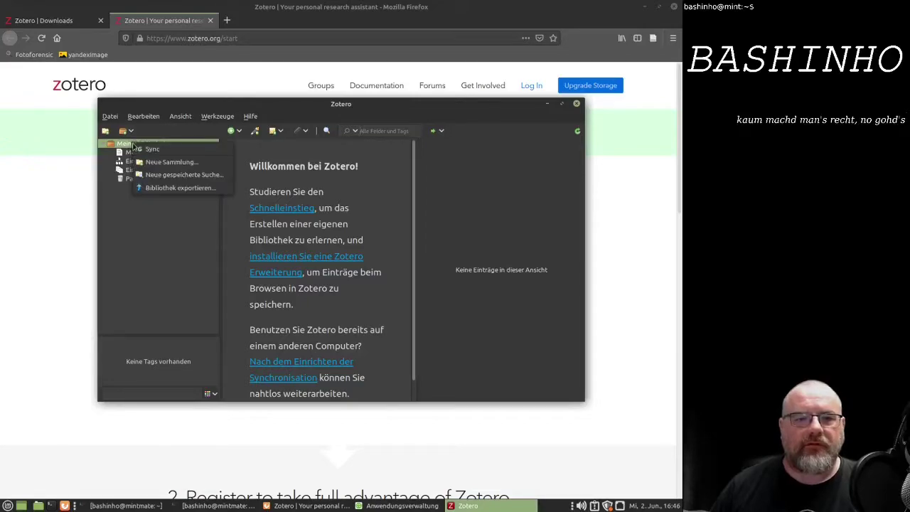
pyautogui.click(138, 164)
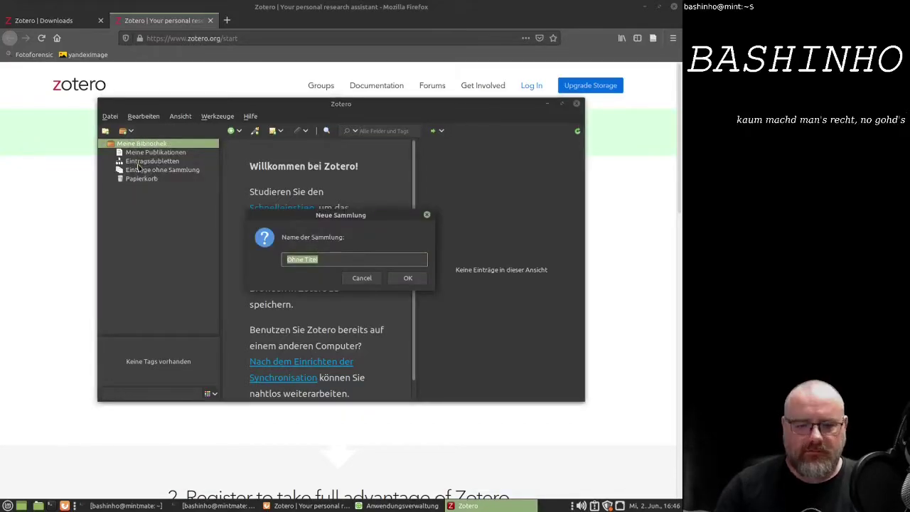
pyautogui.write('Recherche 1')
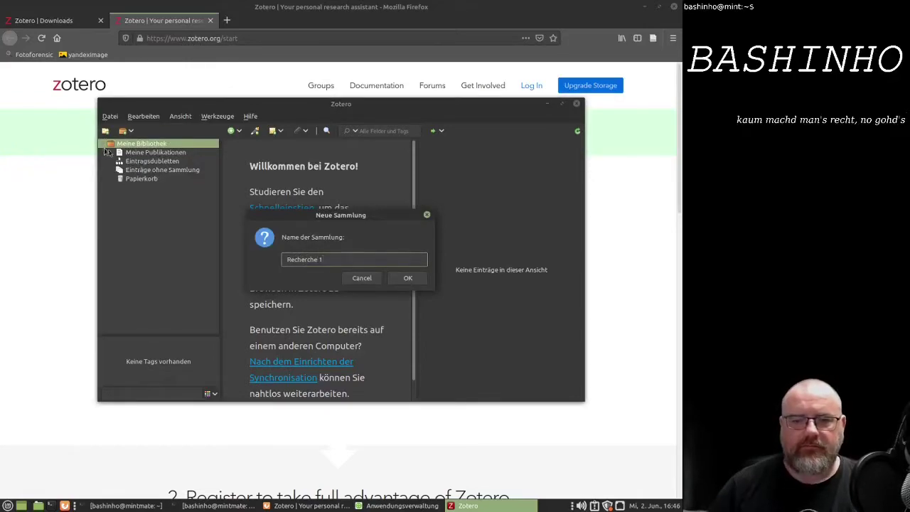
pyautogui.click(408, 279)
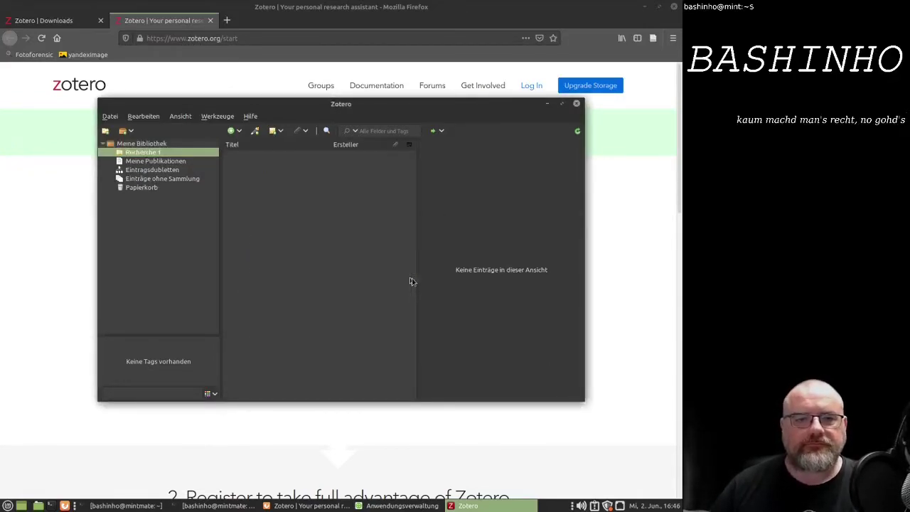
# Search Google from the Firefox address bar for 'turm telekom'.
pyautogui.click(70, 221)
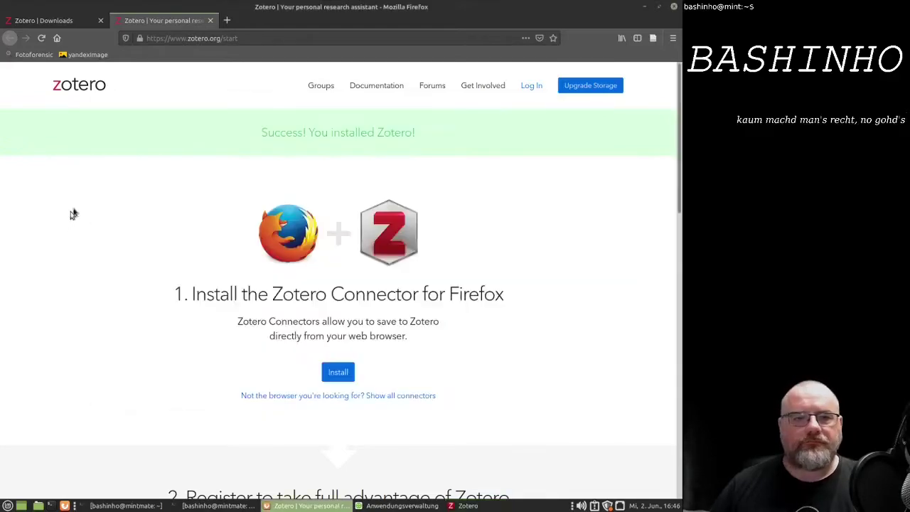
pyautogui.click(183, 41)
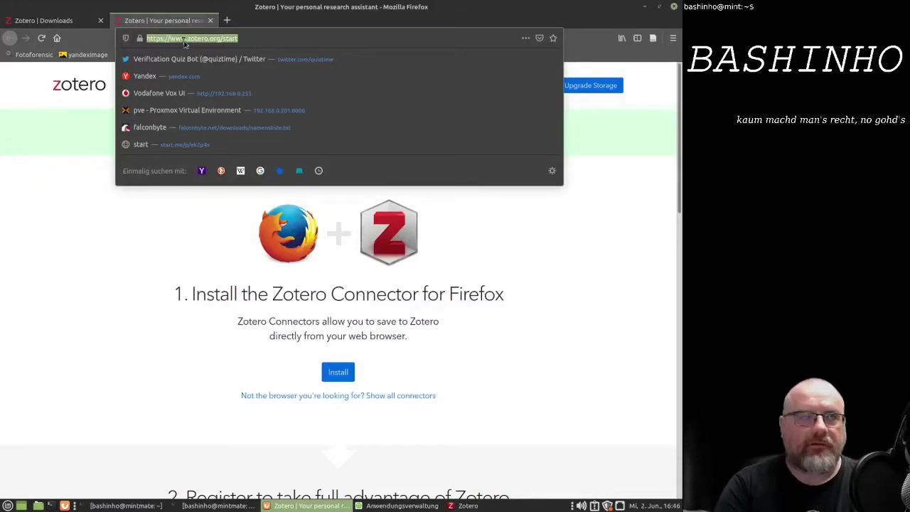
pyautogui.write('zot')
pyautogui.press('BackSpace')
pyautogui.press('BackSpace')
pyautogui.press('BackSpace')
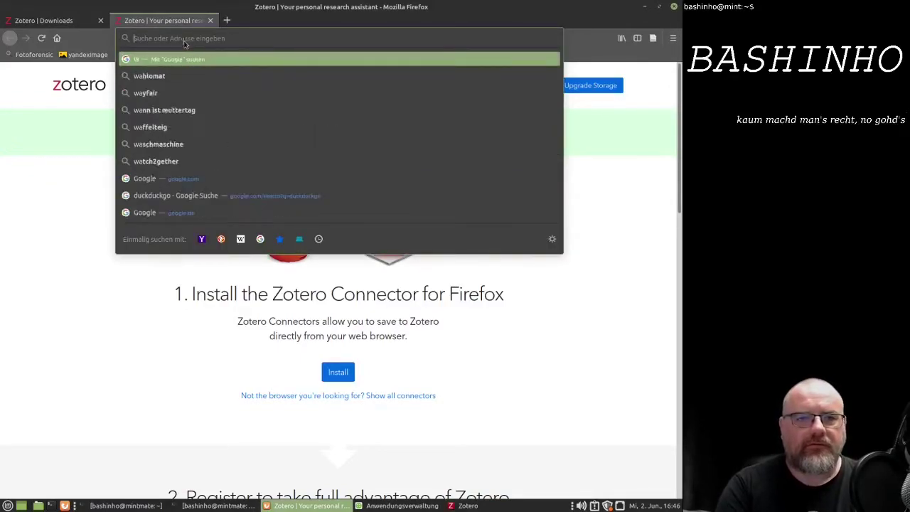
pyautogui.write('turm')
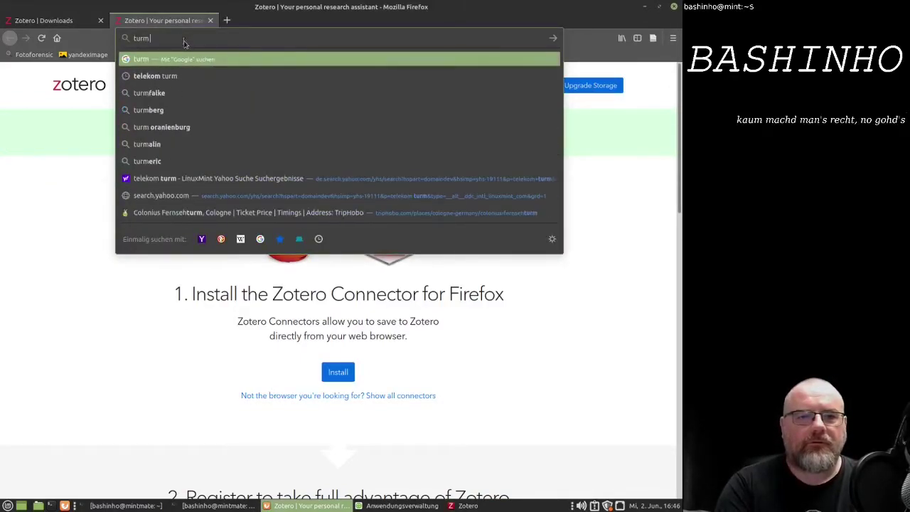
pyautogui.write(' telekom')
pyautogui.press('Return')
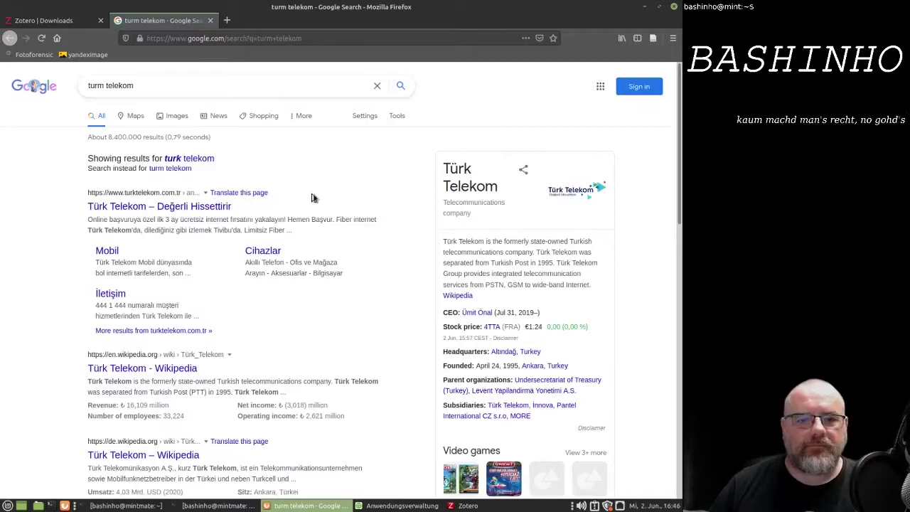
# Reorder the query to 'telekom turm' and rerun the search.
pyautogui.scroll(-1, 306, 192)
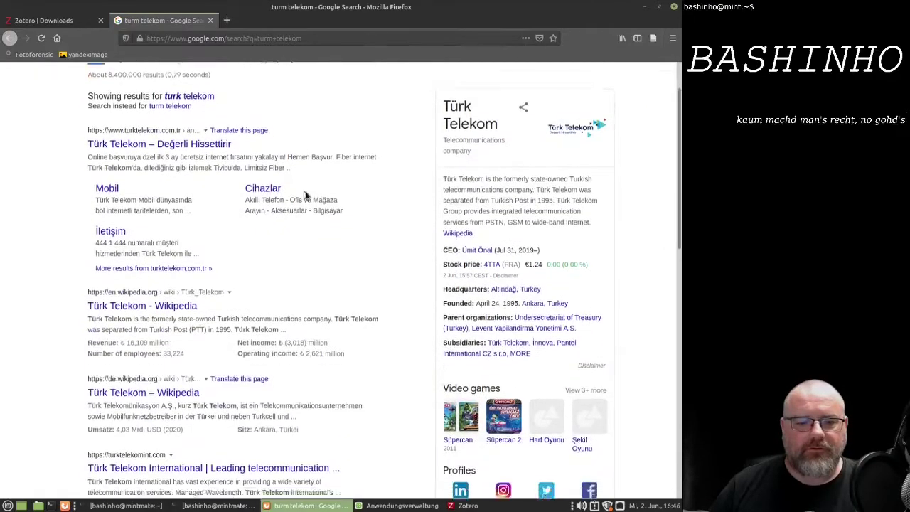
pyautogui.scroll(-3, 306, 195)
pyautogui.scroll(4, 305, 196)
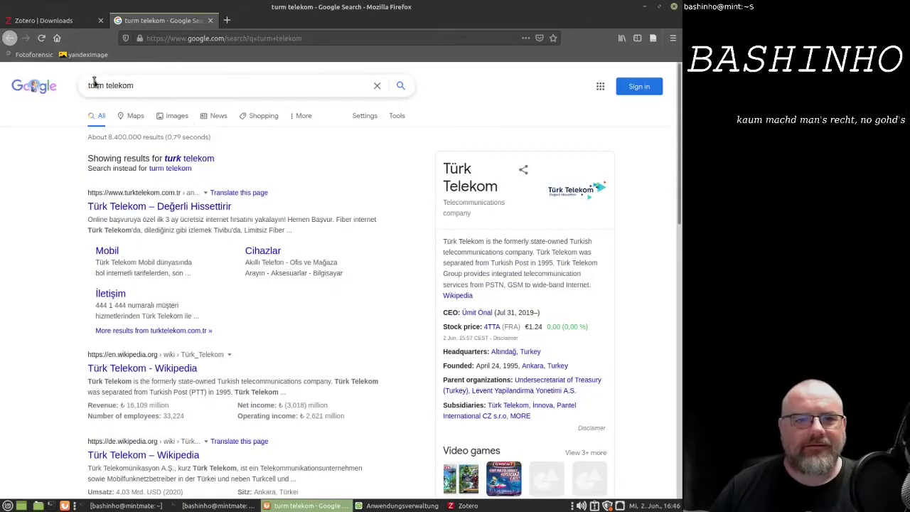
pyautogui.moveTo(104, 86); pyautogui.dragTo(77, 85)
pyautogui.press('BackSpace')
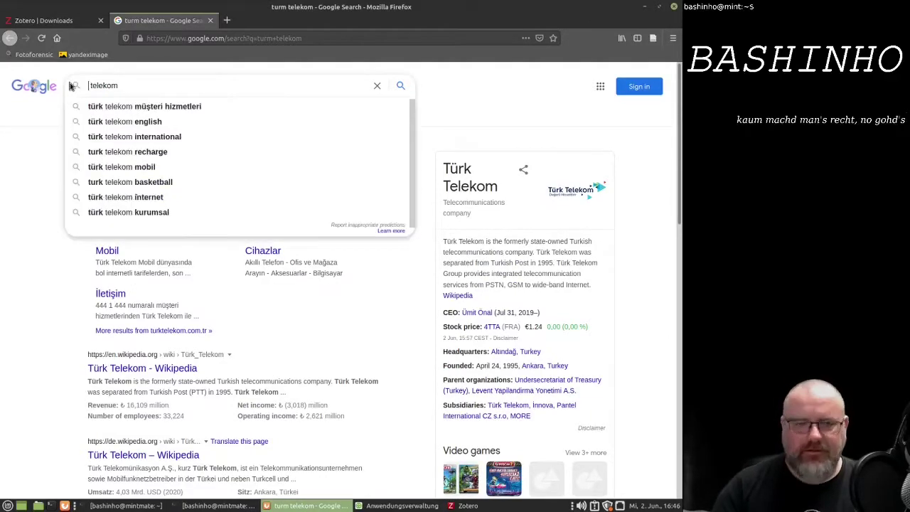
pyautogui.write('turm')
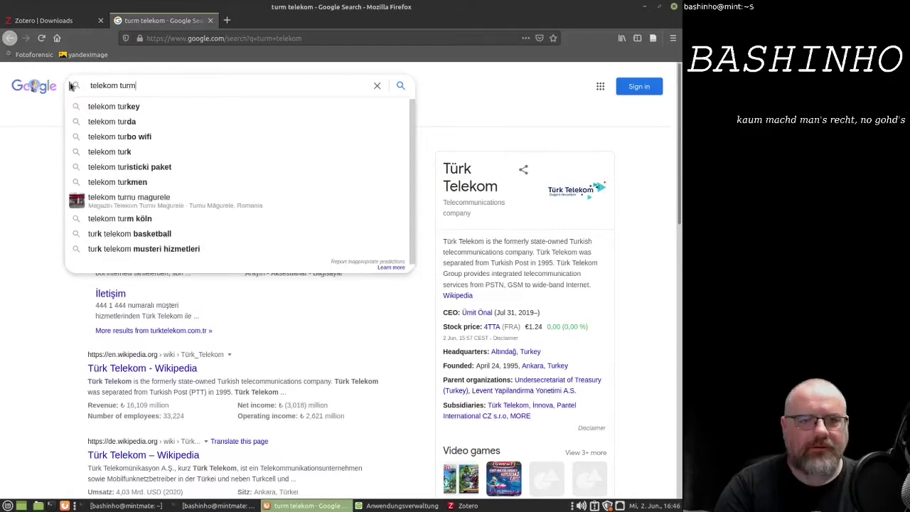
pyautogui.press('Return')
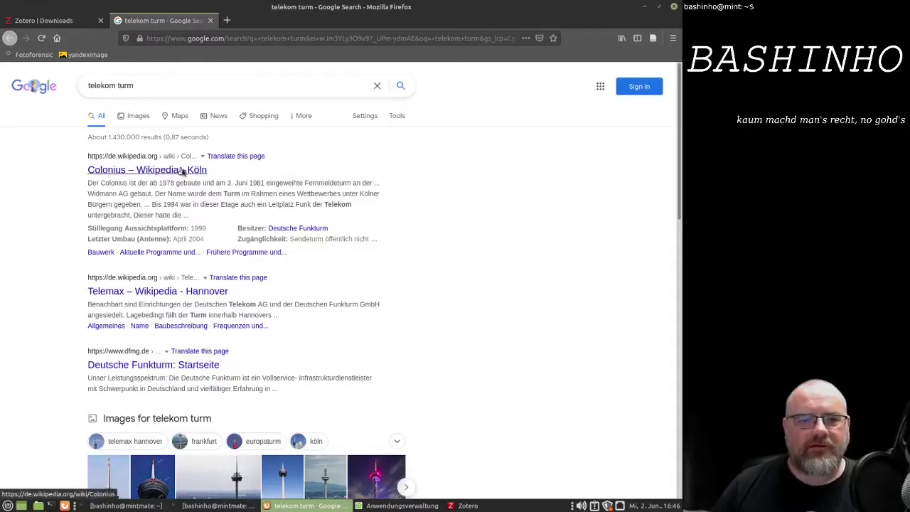
# Open the Colonius article at 150% zoom and save it via the Zotero Connector to Recherche 1.
pyautogui.click(143, 171)
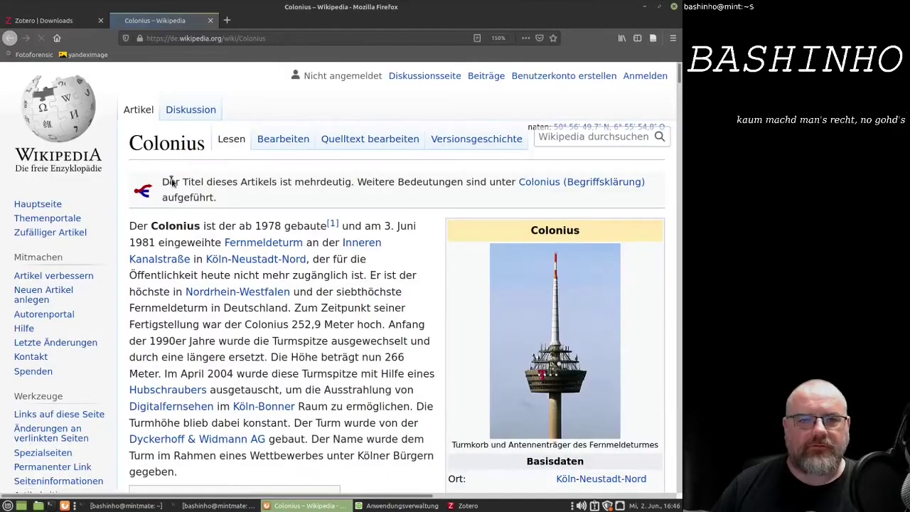
pyautogui.hotkey('ctrl', '+')
pyautogui.hotkey('ctrl', '+')
pyautogui.hotkey('ctrl', '+')
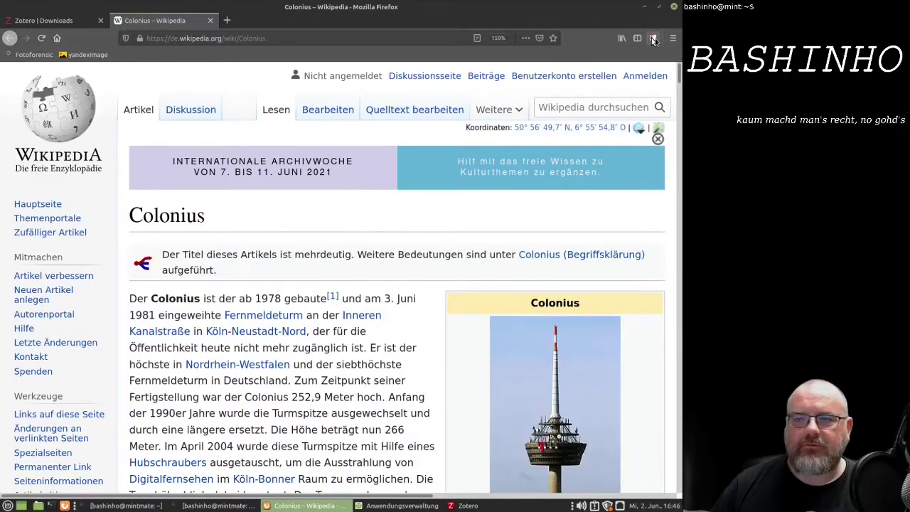
pyautogui.click(653, 40)
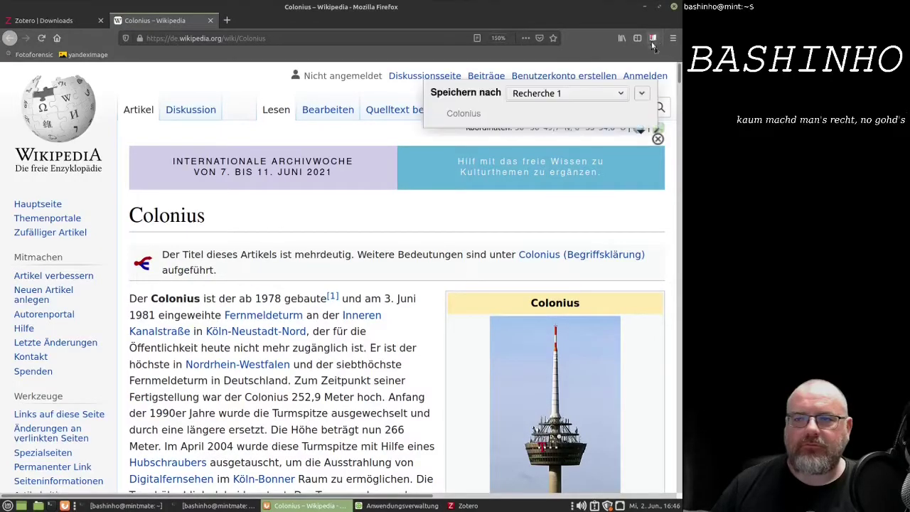
pyautogui.click(601, 93)
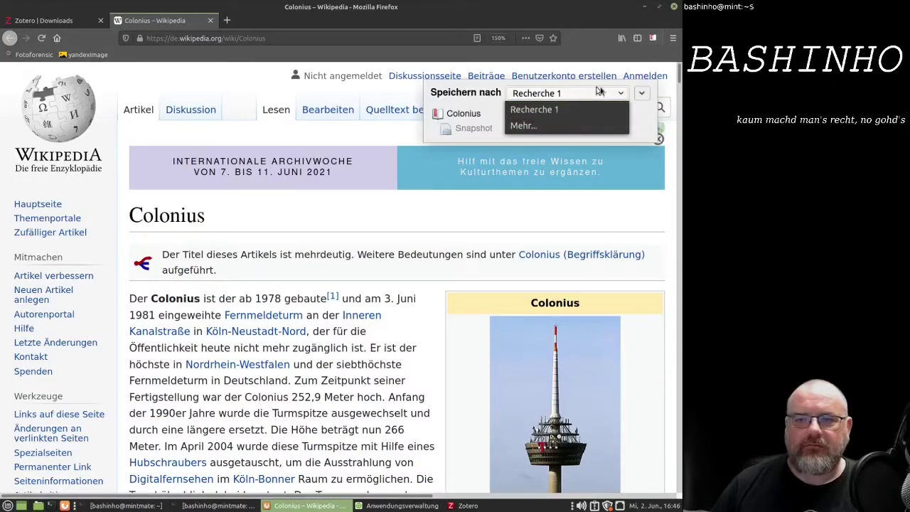
pyautogui.click(581, 110)
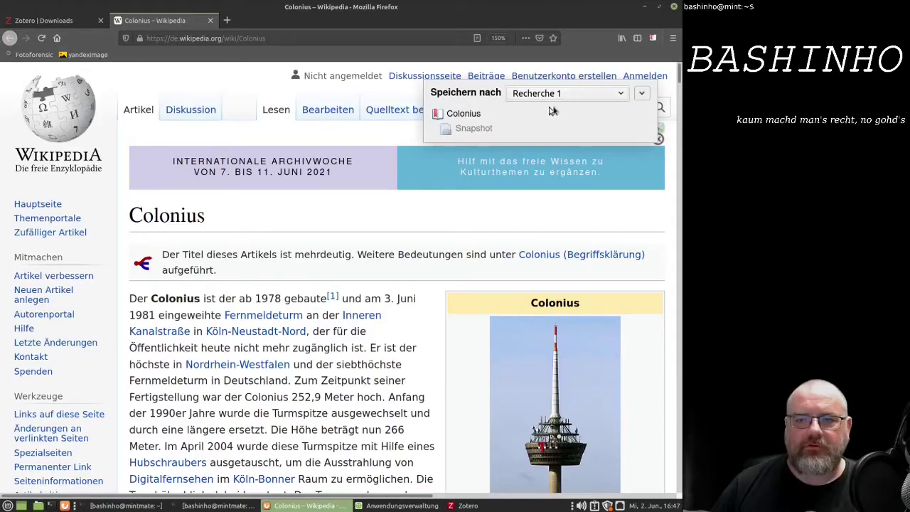
# Tag the saved item 'Telekom Turm' and finish the save.
pyautogui.click(642, 95)
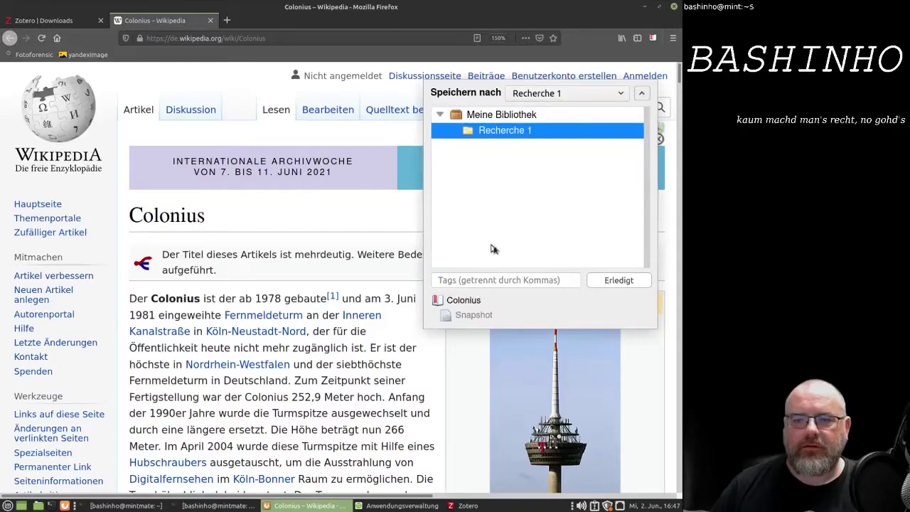
pyautogui.click(469, 283)
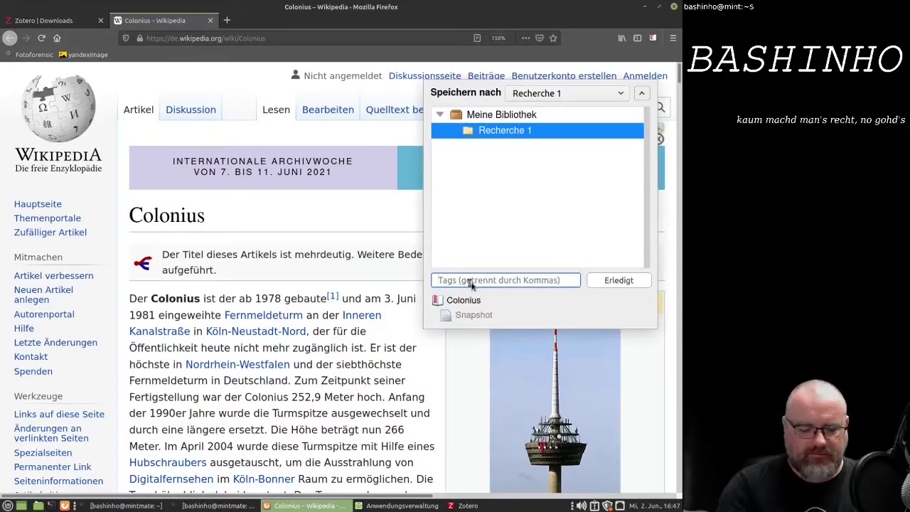
pyautogui.write('Tel')
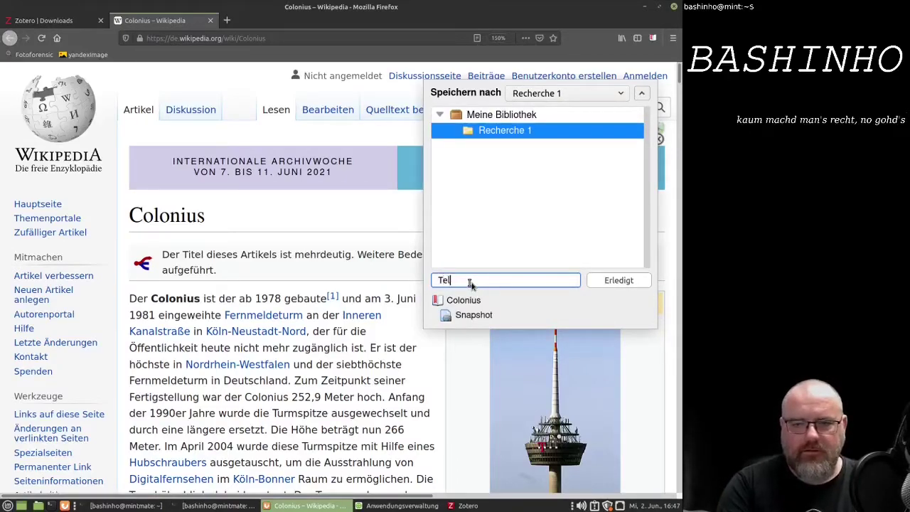
pyautogui.write('ekom Turm')
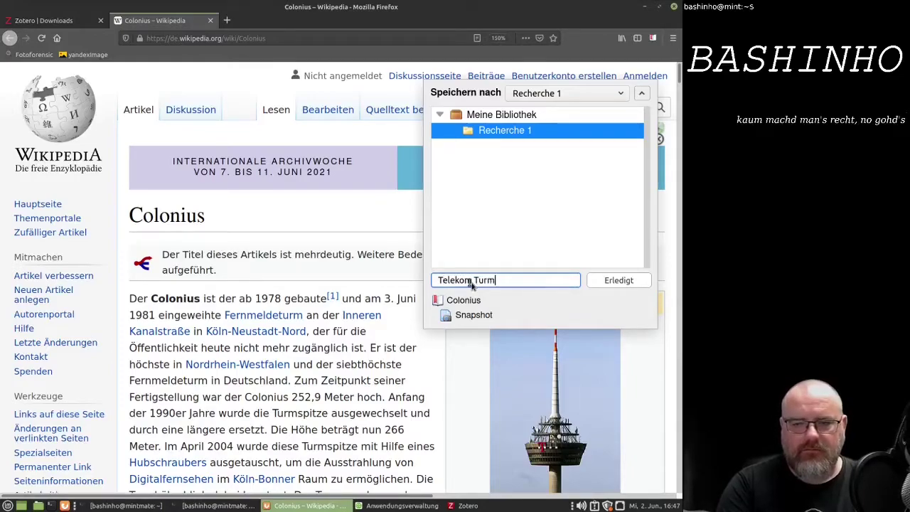
pyautogui.click(608, 281)
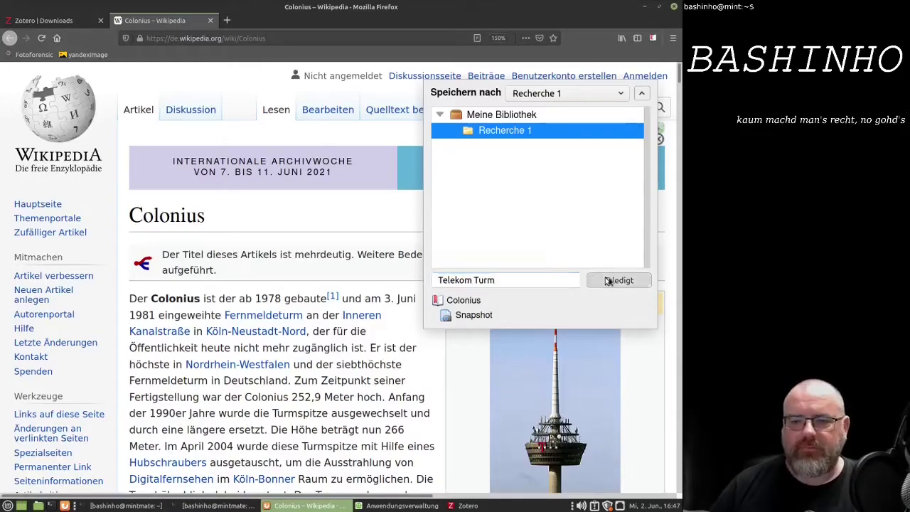
# Maximize Zotero and add the child note 'Ist im Hintergrund des Fotos zu sehen.' to Colonius.
pyautogui.click(467, 505)
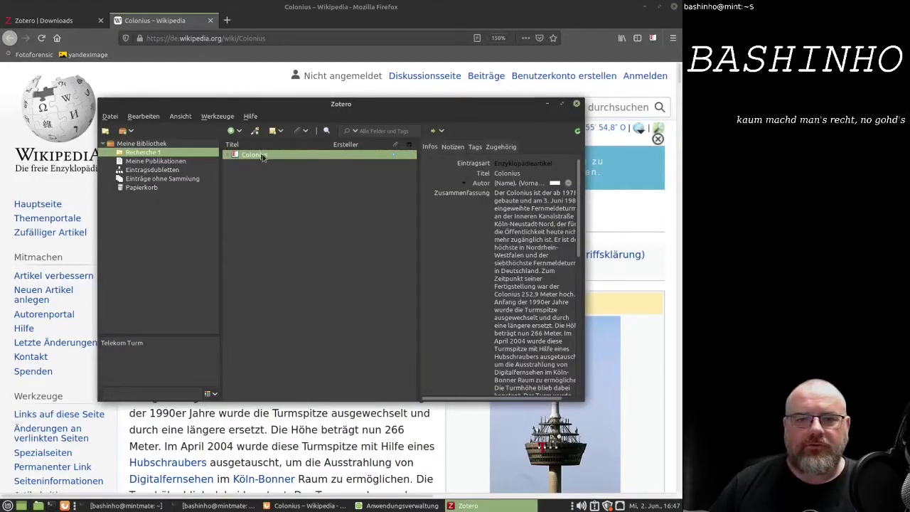
pyautogui.click(562, 106)
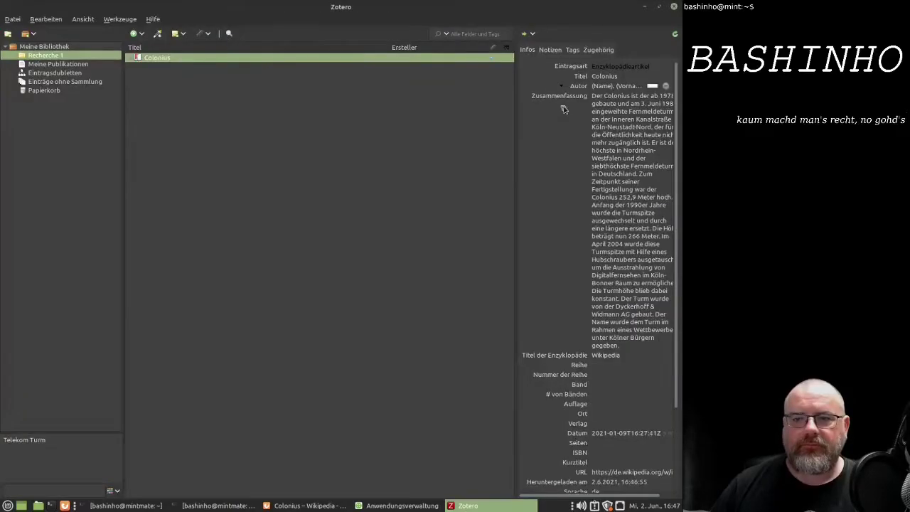
pyautogui.click(550, 51)
pyautogui.click(578, 69)
pyautogui.write('Ist im Hintergrun')
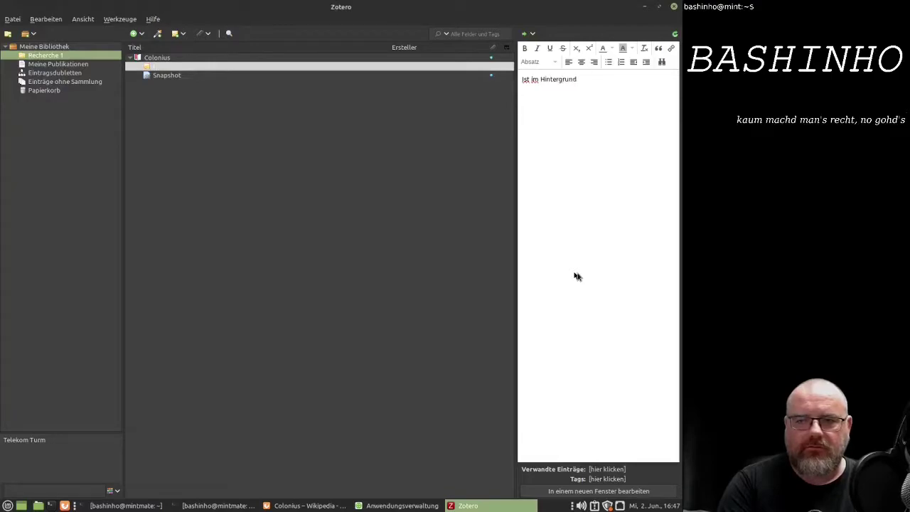
pyautogui.write('des Fotos z')
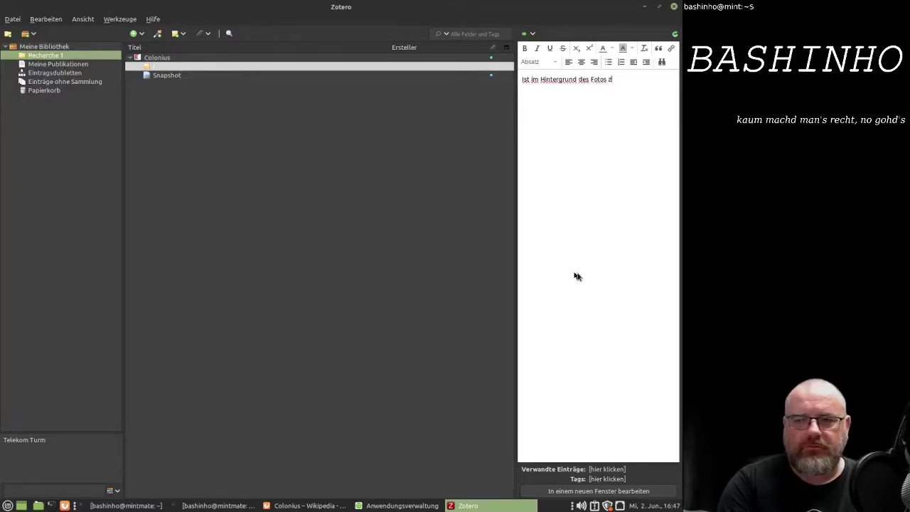
pyautogui.write('u sehen.')
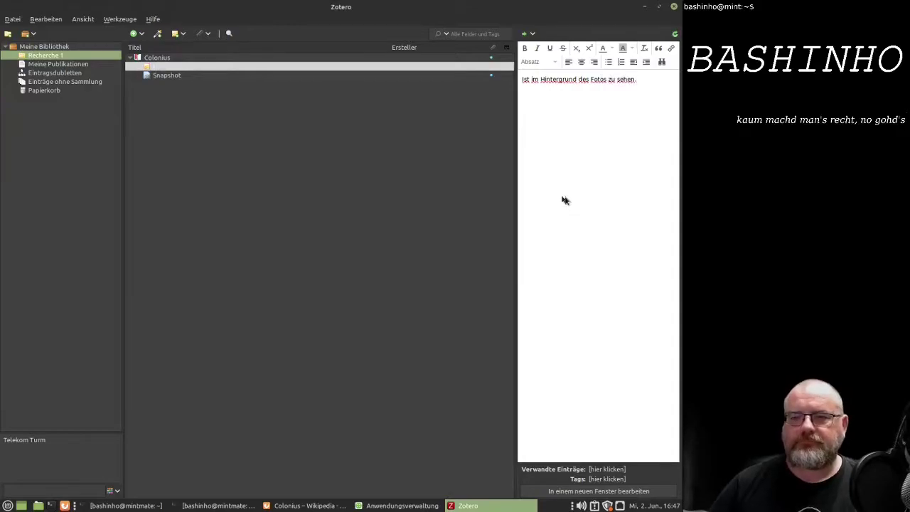
# Select the Colonius item's Snapshot attachment.
pyautogui.click(535, 35)
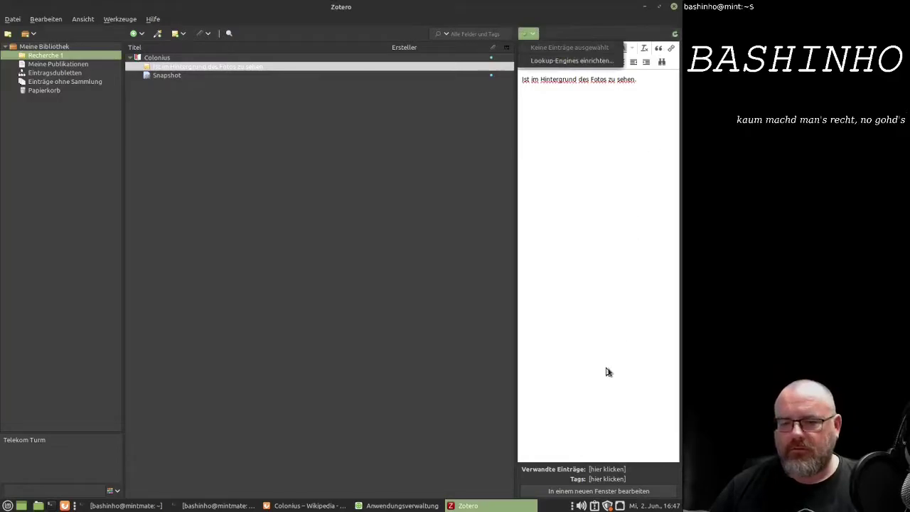
pyautogui.click(402, 345)
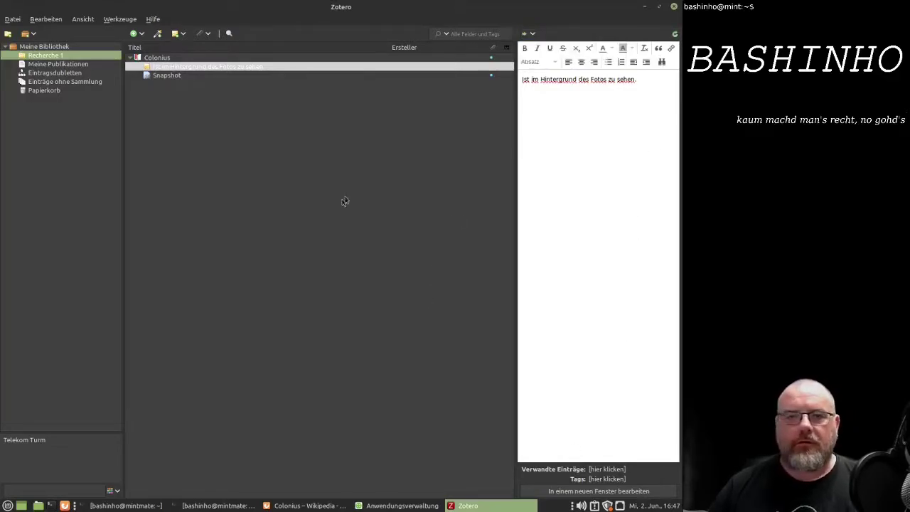
pyautogui.click(175, 76)
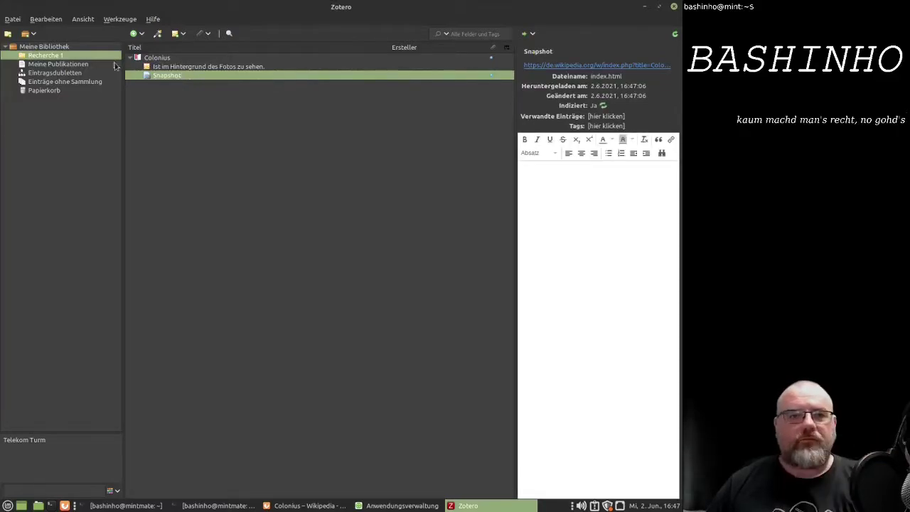
# Show the snapshot file with Datei anzeigen and open its index.html in Firefox.
pyautogui.click(533, 34)
pyautogui.click(534, 37)
pyautogui.click(535, 37)
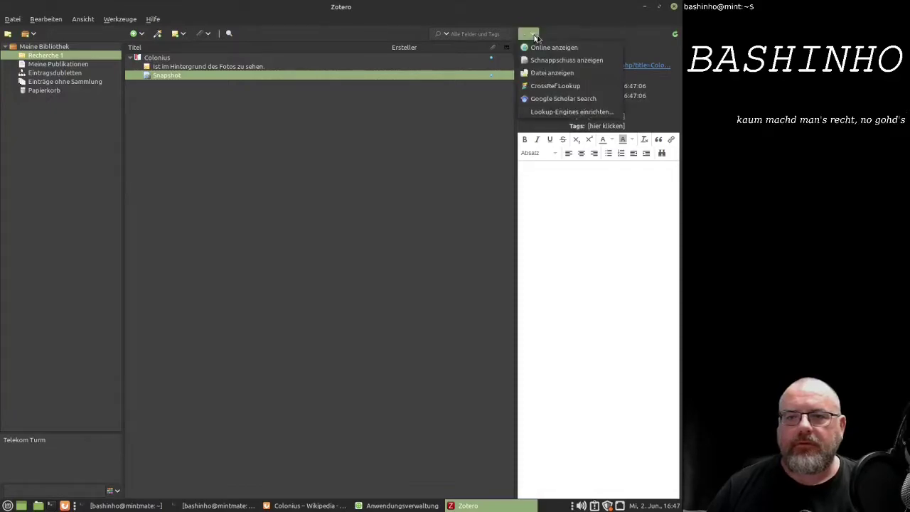
pyautogui.click(543, 74)
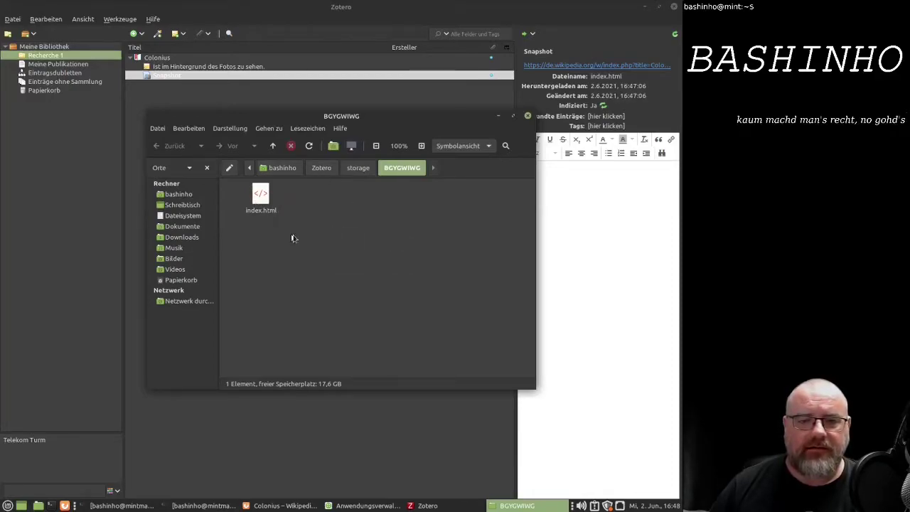
pyautogui.doubleClick(262, 199)
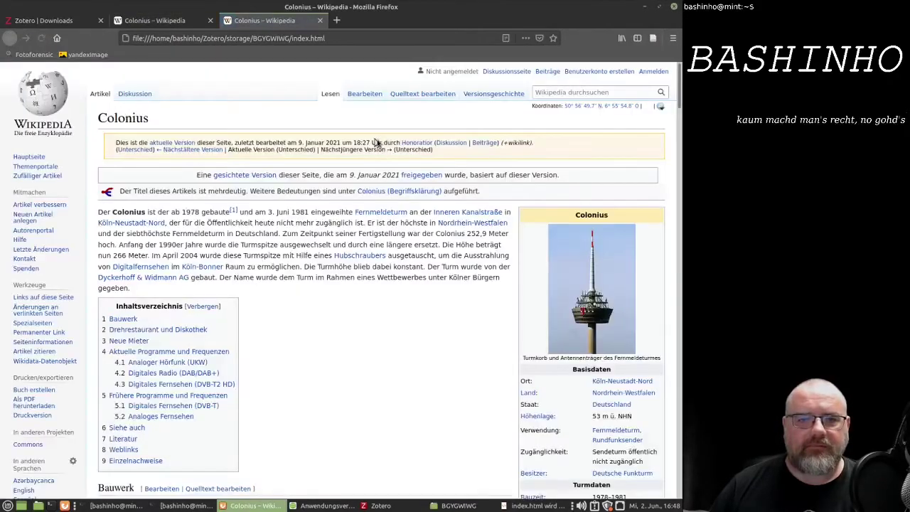
# Scroll through the offline Colonius snapshot, switch to the live article tab, then return to Zotero.
pyautogui.scroll(-2, 362, 173)
pyautogui.scroll(-3, 362, 172)
pyautogui.scroll(1, 362, 173)
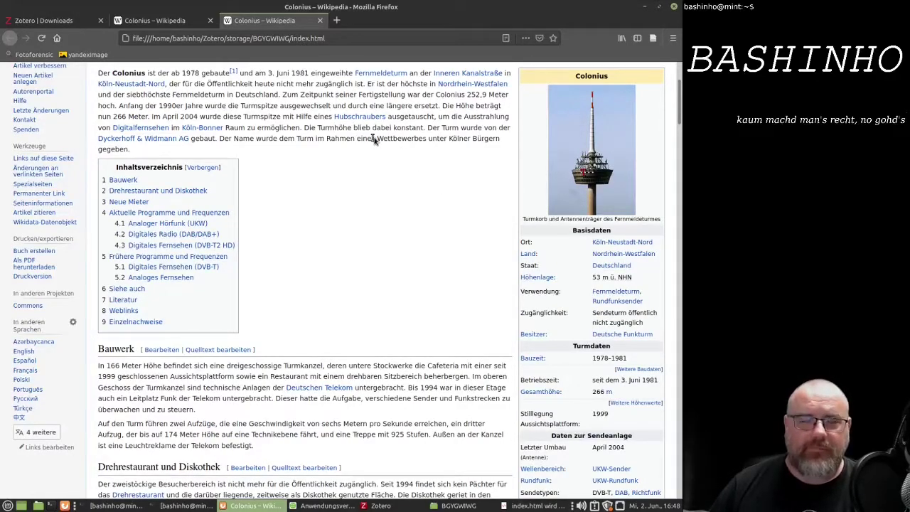
pyautogui.scroll(3, 372, 146)
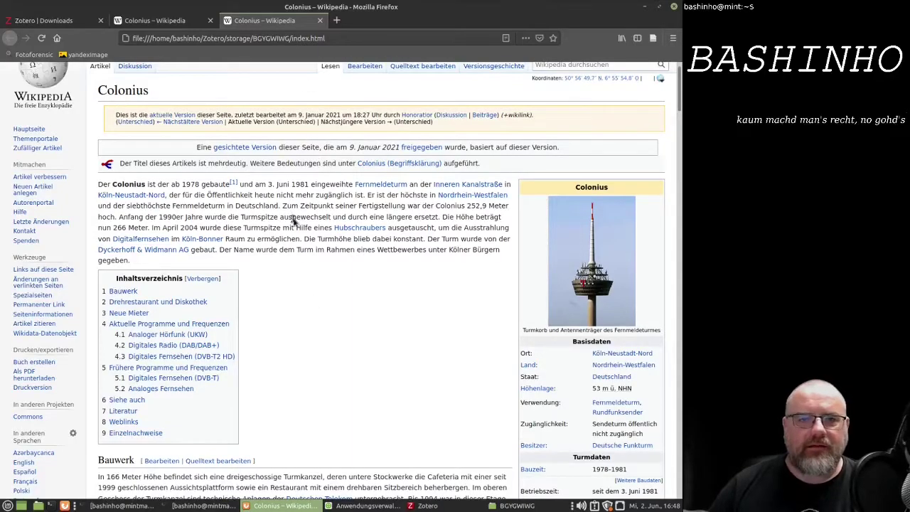
pyautogui.scroll(1, 295, 220)
pyautogui.scroll(-2, 304, 142)
pyautogui.scroll(-3, 305, 142)
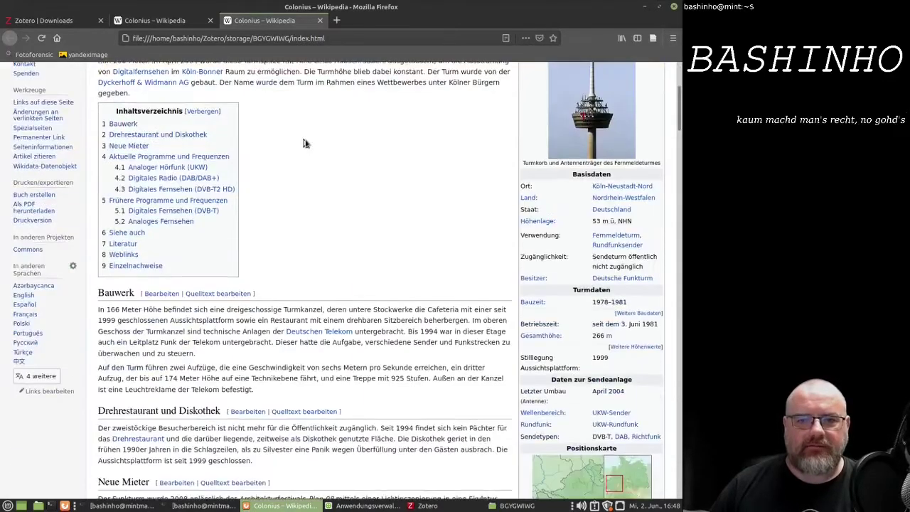
pyautogui.scroll(-5, 304, 142)
pyautogui.scroll(-3, 304, 144)
pyautogui.scroll(-5, 304, 144)
pyautogui.scroll(-3, 304, 143)
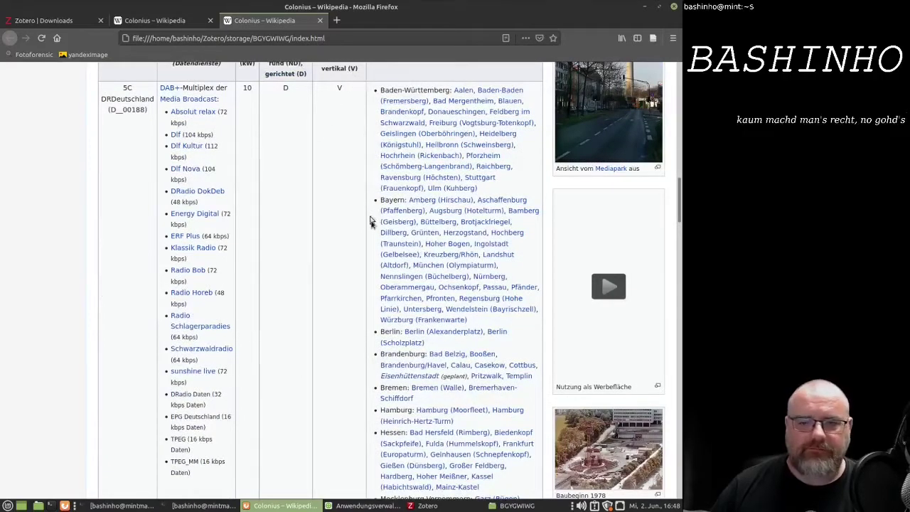
pyautogui.scroll(-2, 345, 261)
pyautogui.scroll(-2, 344, 261)
pyautogui.scroll(-3, 344, 257)
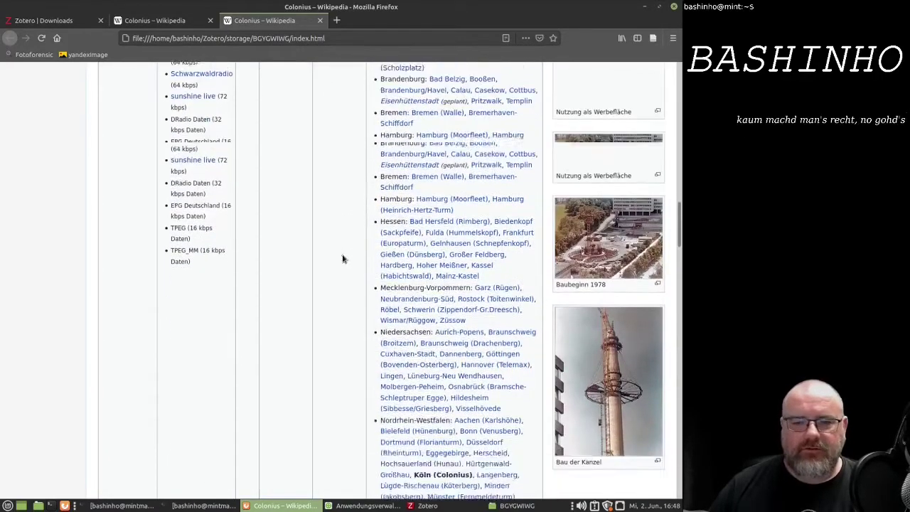
pyautogui.scroll(3, 341, 256)
pyautogui.scroll(3, 335, 253)
pyautogui.scroll(3, 334, 252)
pyautogui.scroll(3, 334, 252)
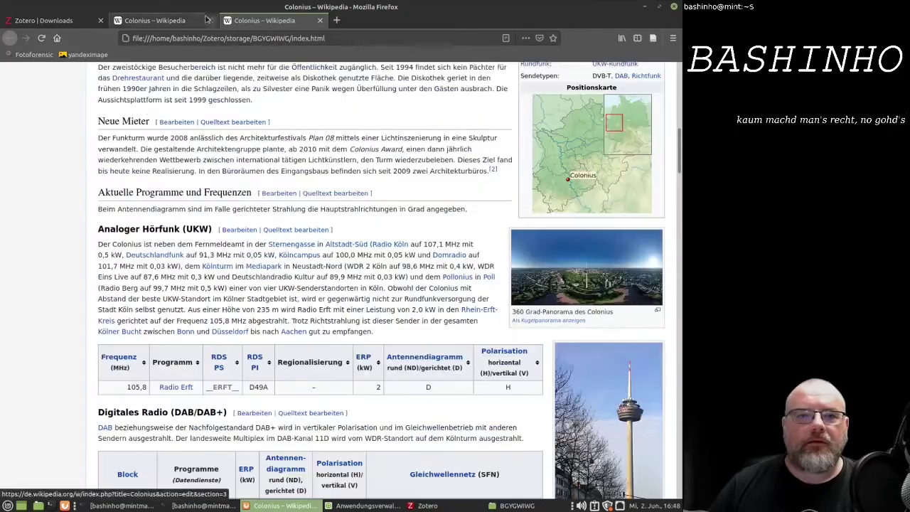
pyautogui.click(173, 19)
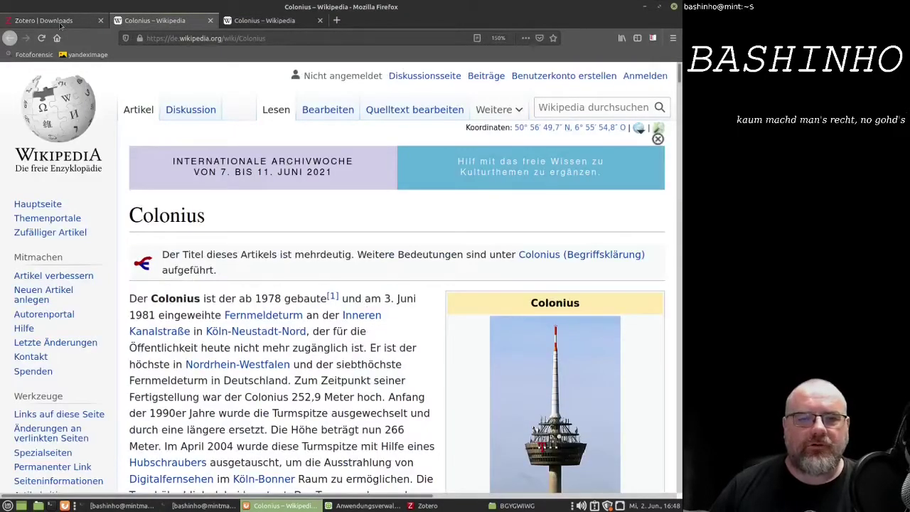
pyautogui.click(424, 506)
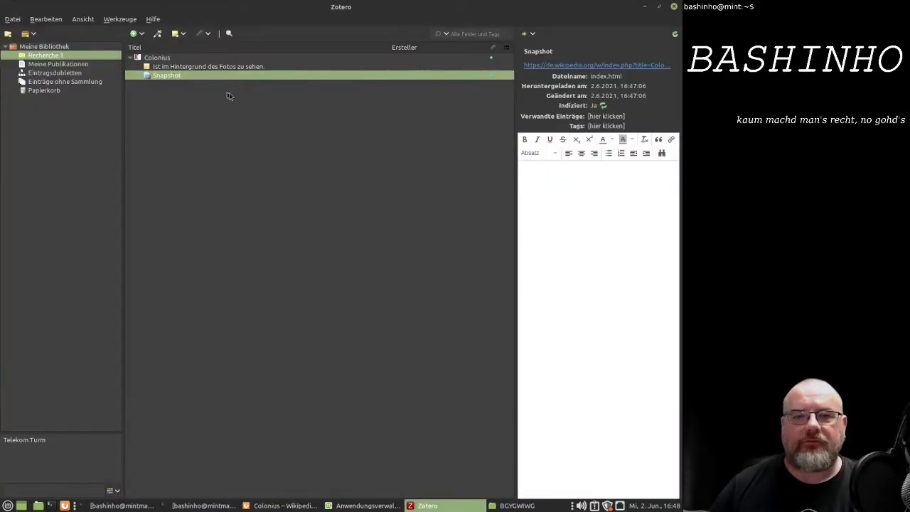
# Quick-search the library for 'hinter', briefly checking the Colonius Wikipedia page in Firefox.
pyautogui.click(459, 33)
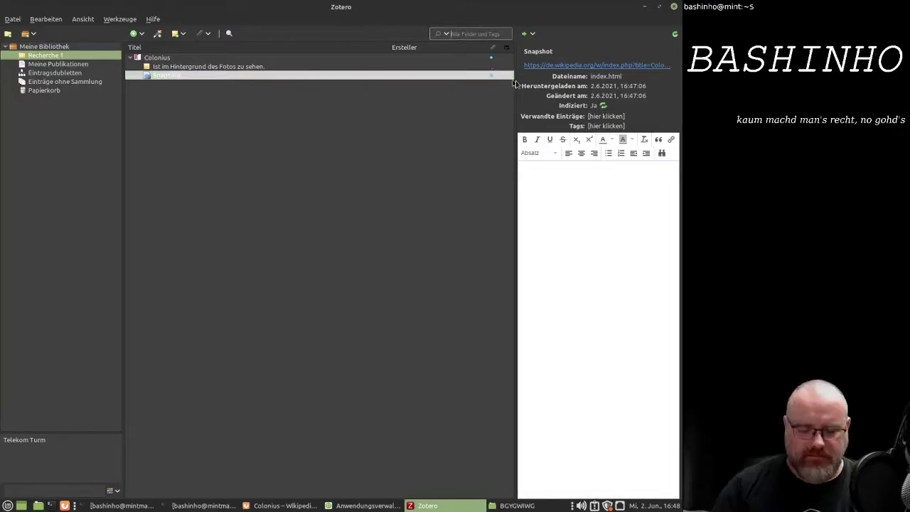
pyautogui.write('k')
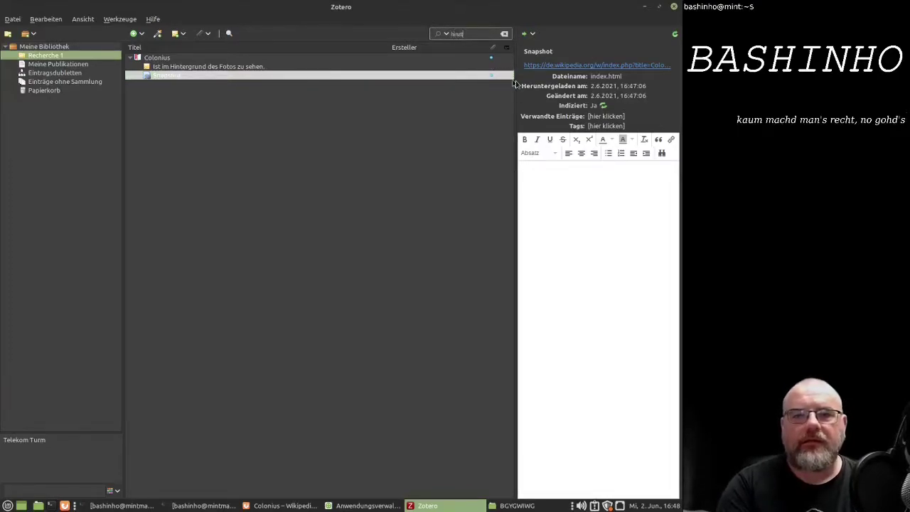
pyautogui.write('ter')
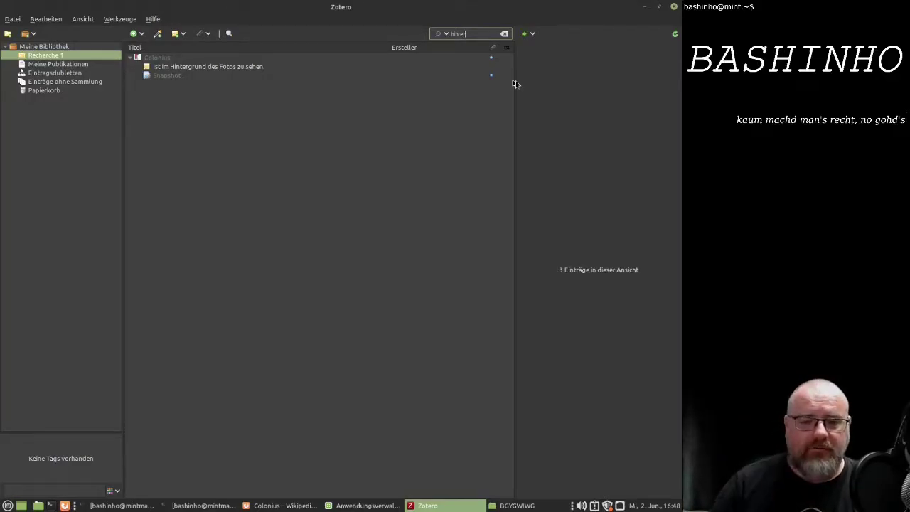
pyautogui.click(292, 506)
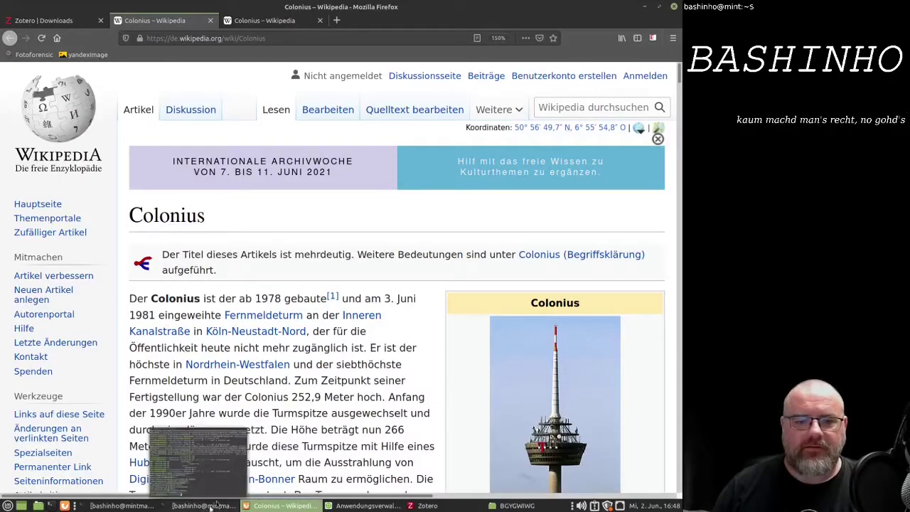
pyautogui.moveTo(258, 505)
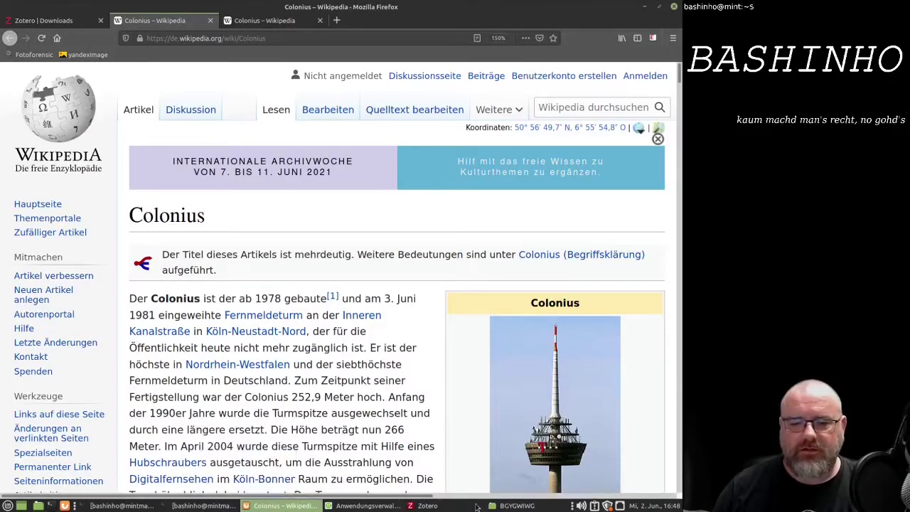
pyautogui.click(425, 507)
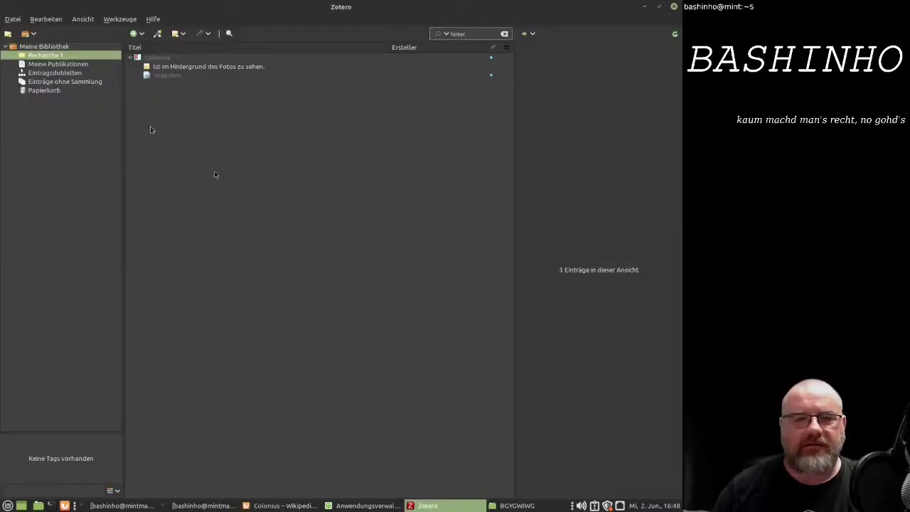
pyautogui.click(15, 22)
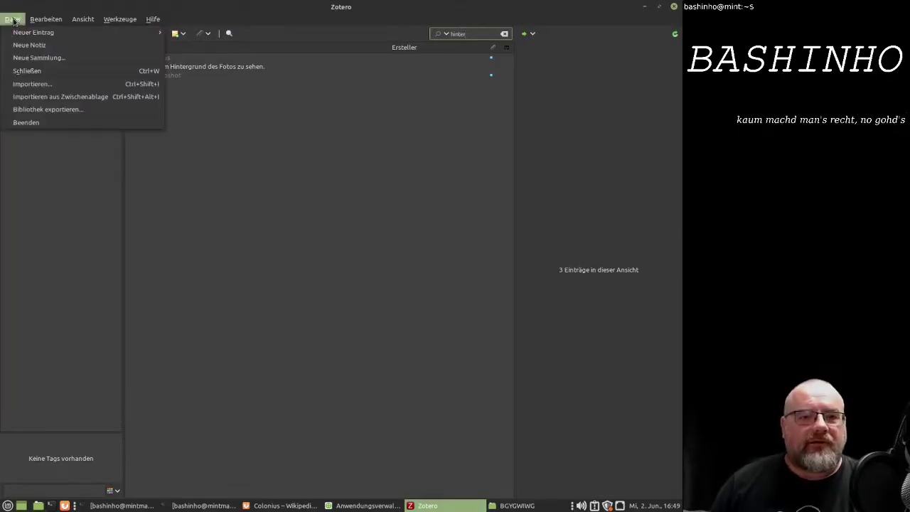
# Export the library as CSV with Western encoding to Dokumente as Meine Bibliothek.csv.
pyautogui.click(35, 110)
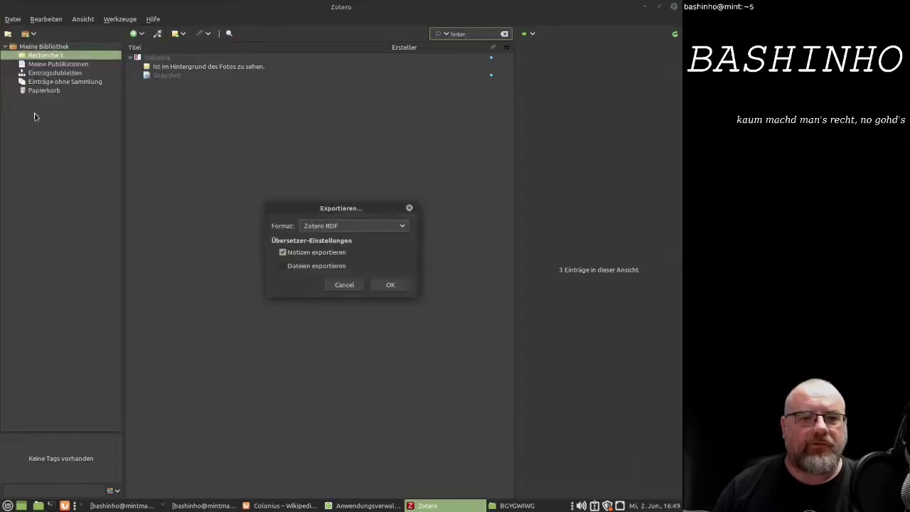
pyautogui.click(402, 226)
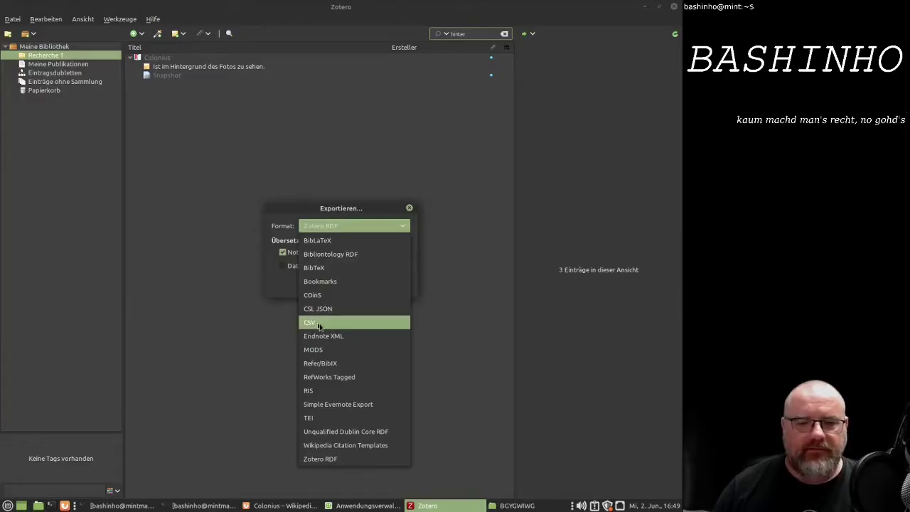
pyautogui.click(318, 324)
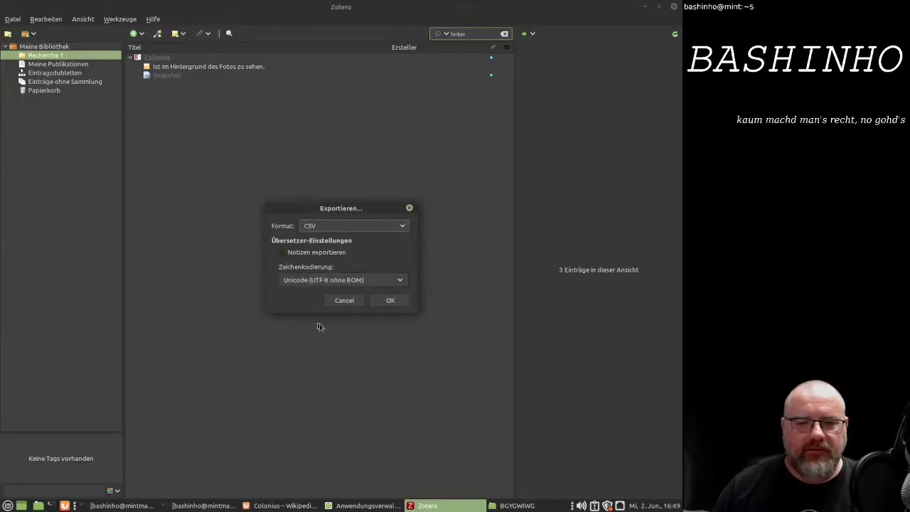
pyautogui.click(322, 283)
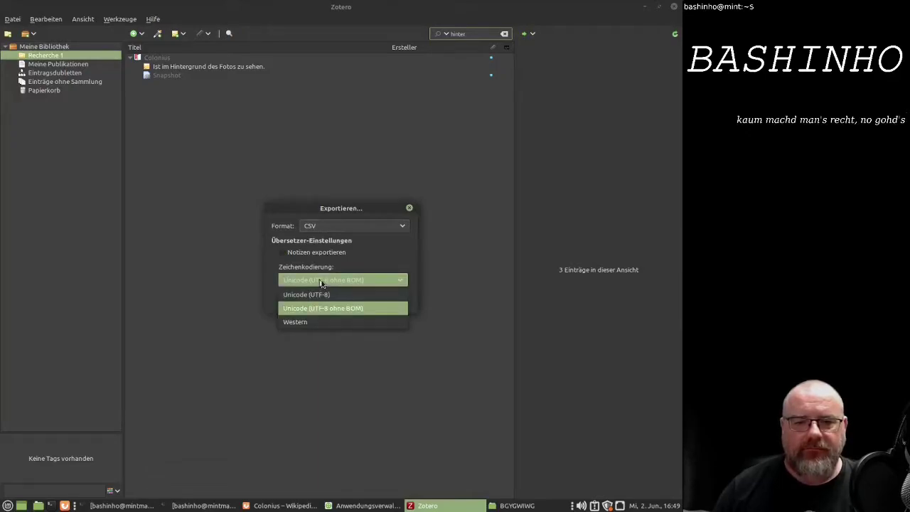
pyautogui.click(318, 325)
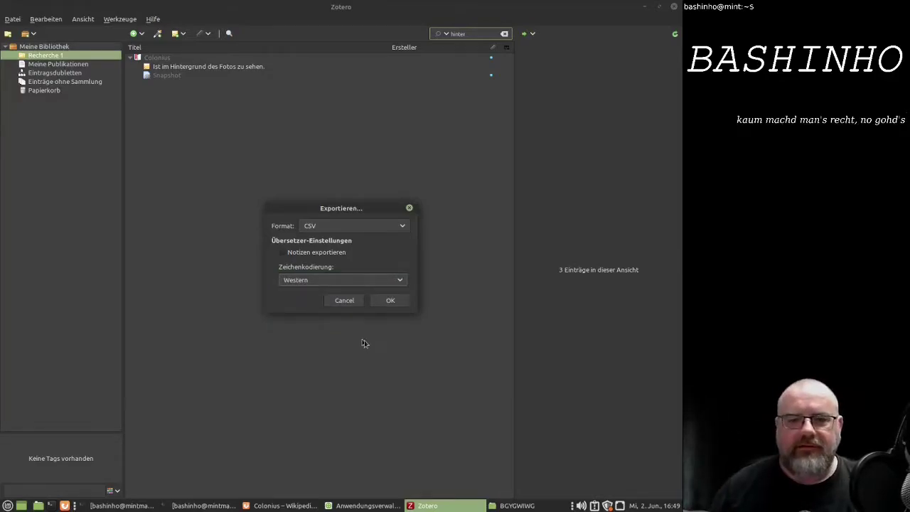
pyautogui.click(384, 285)
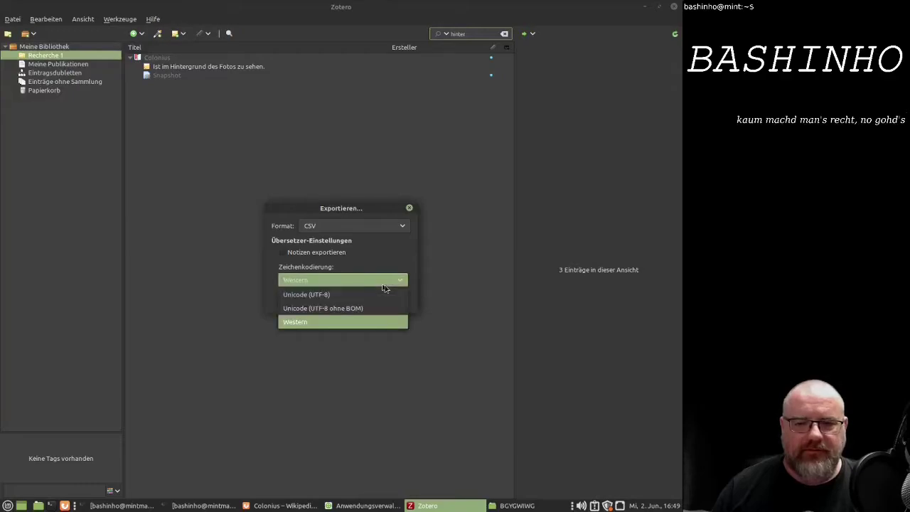
pyautogui.click(383, 285)
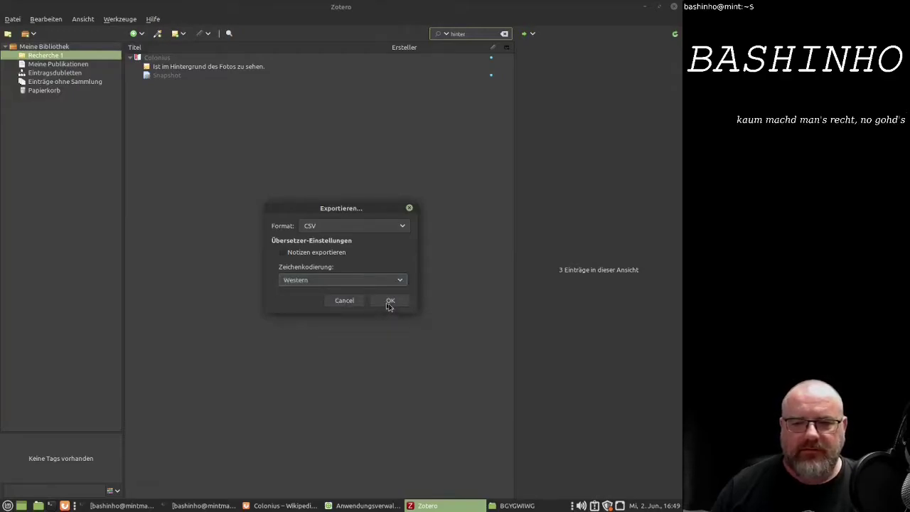
pyautogui.click(390, 301)
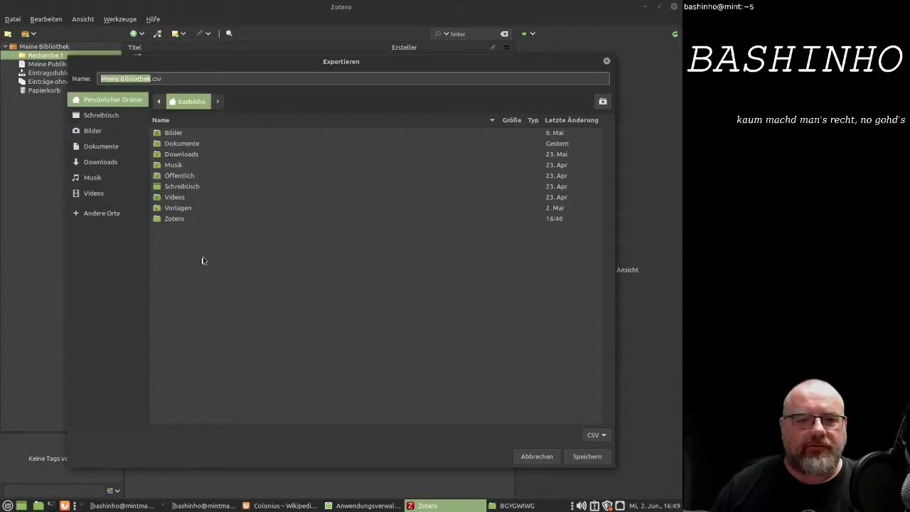
pyautogui.doubleClick(182, 143)
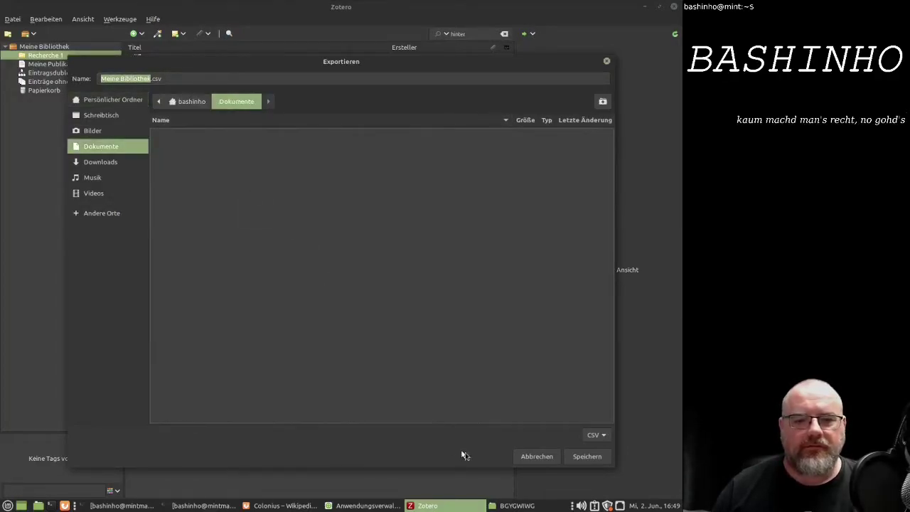
pyautogui.click(588, 457)
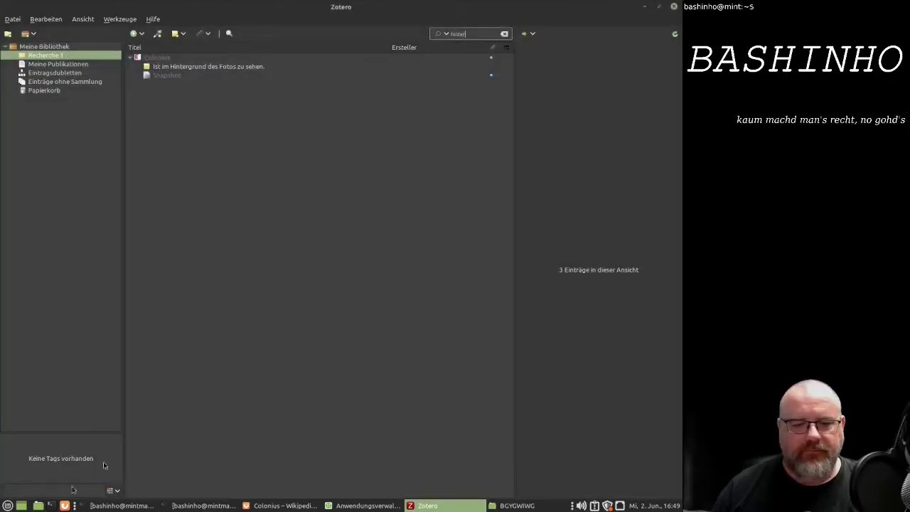
# Open Meine Bibliothek.csv from the Dokumente folder in the home folder's file manager.
pyautogui.click(8, 505)
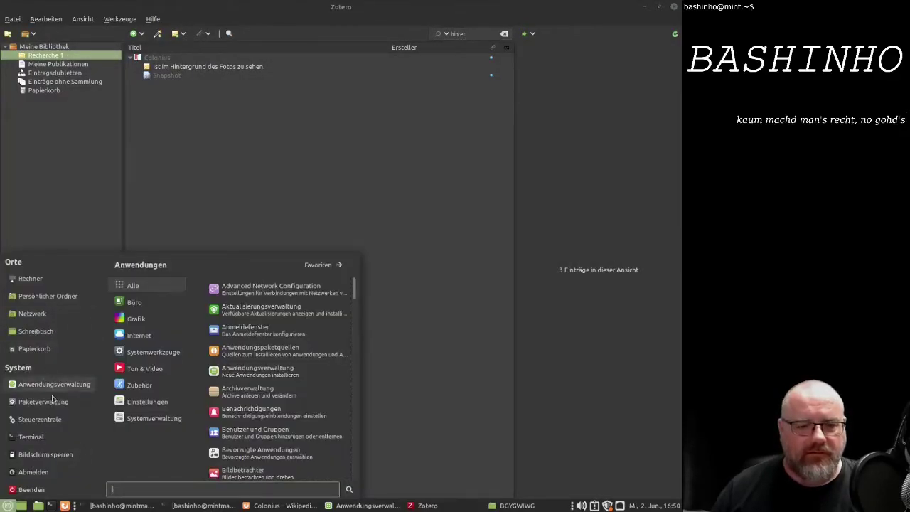
pyautogui.moveTo(146, 368)
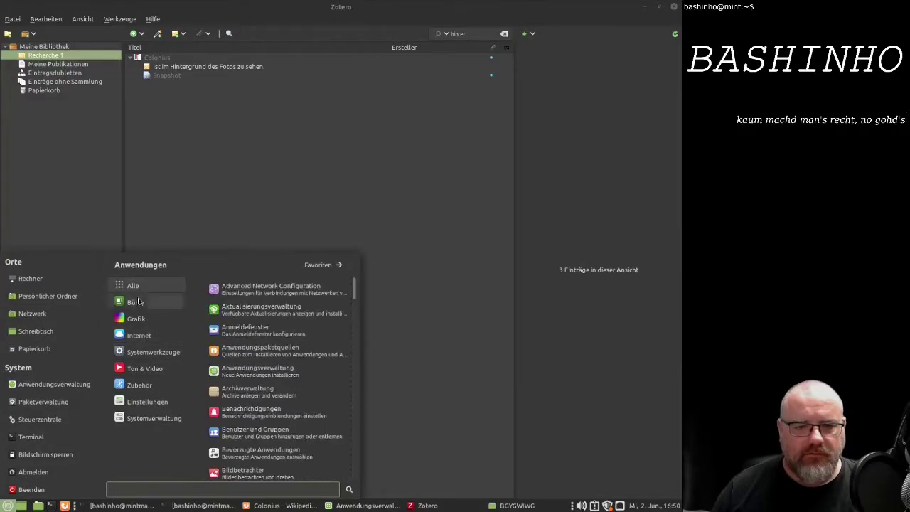
pyautogui.moveTo(140, 302)
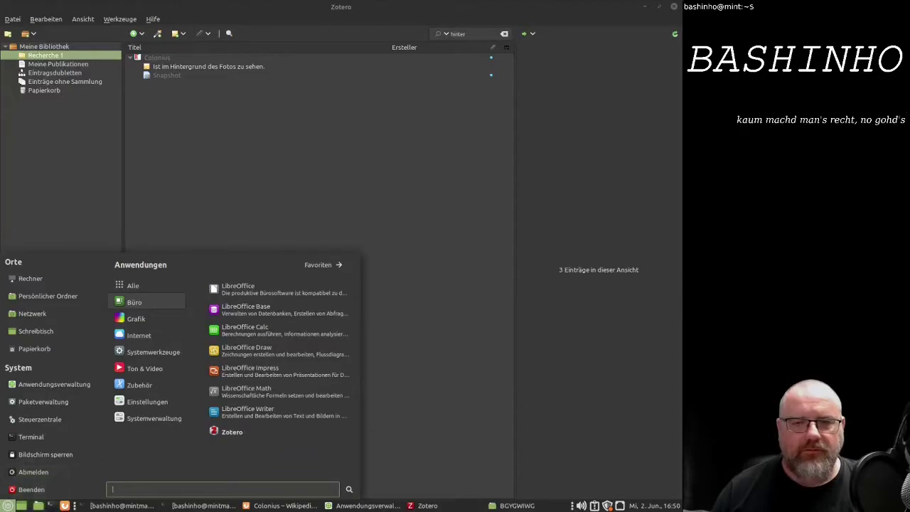
pyautogui.click(38, 505)
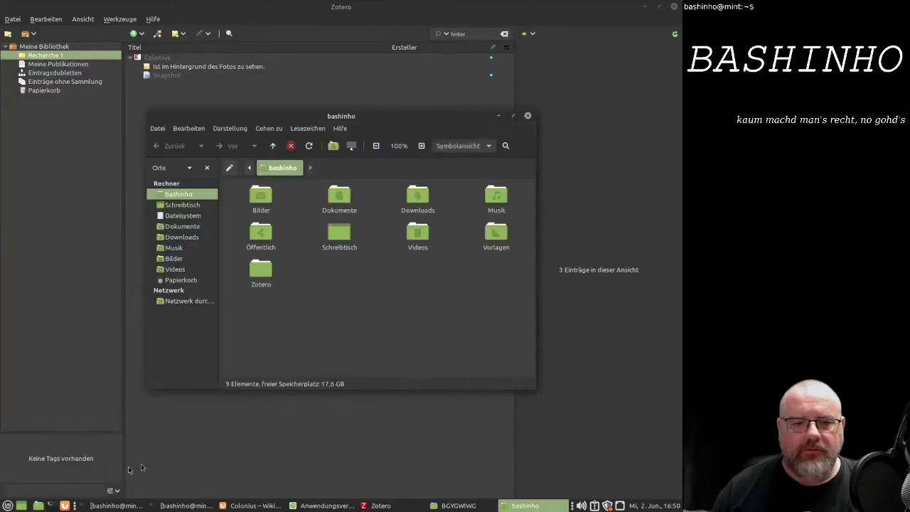
pyautogui.doubleClick(339, 196)
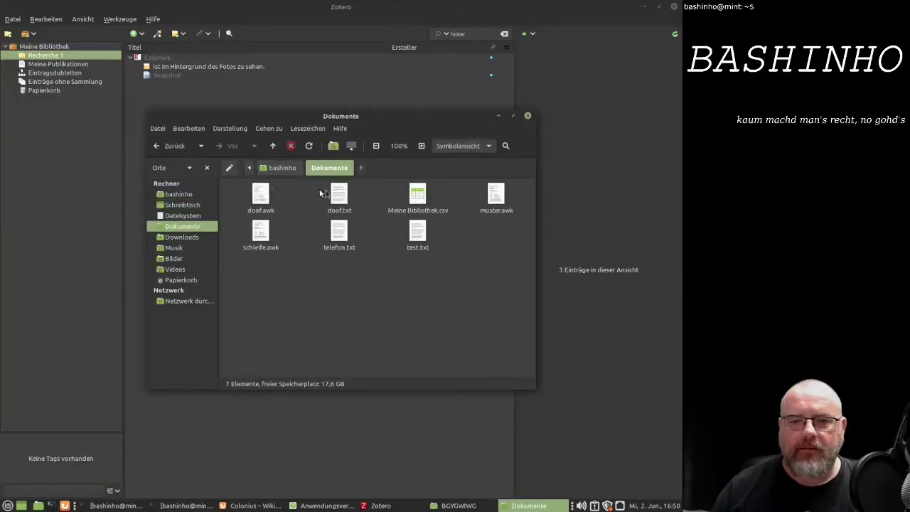
pyautogui.click(419, 196)
pyautogui.doubleClick(420, 197)
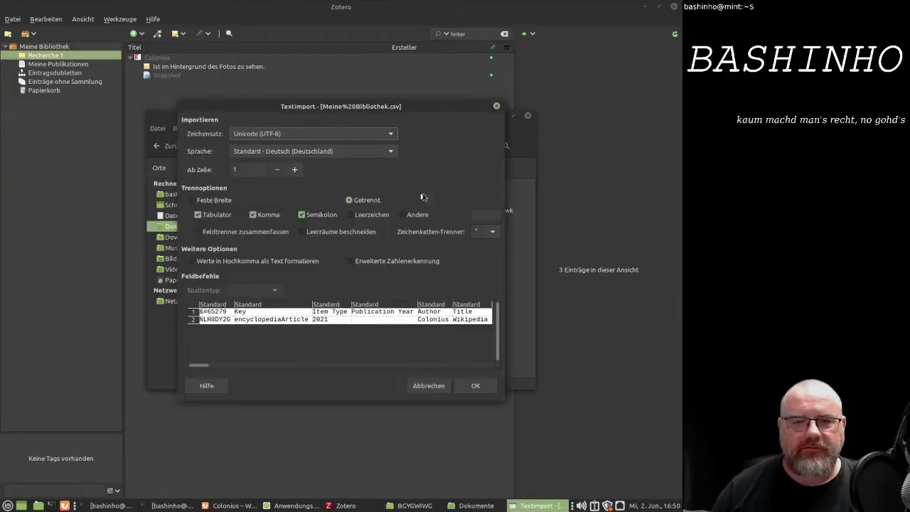
# Import the CSV with the Westeuropäisch (ISO-8859-15/EURO) character set after checking the preview.
pyautogui.click(242, 134)
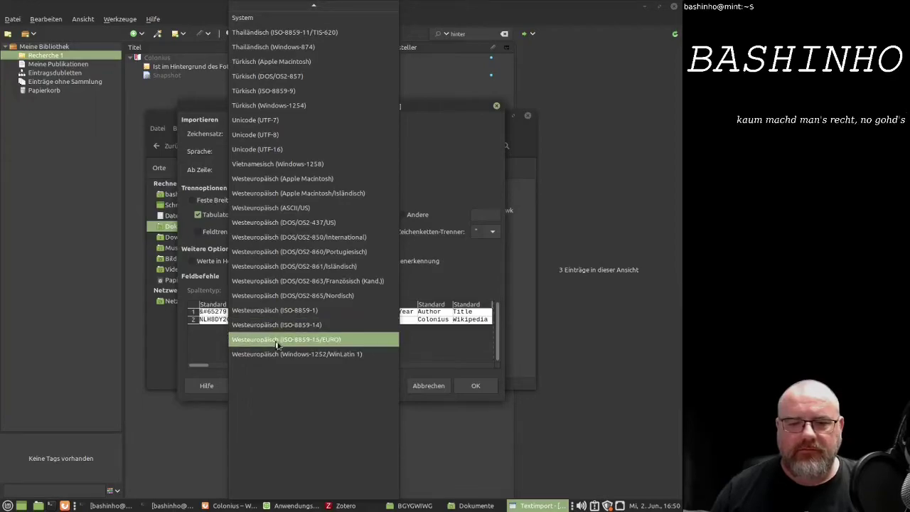
pyautogui.click(277, 345)
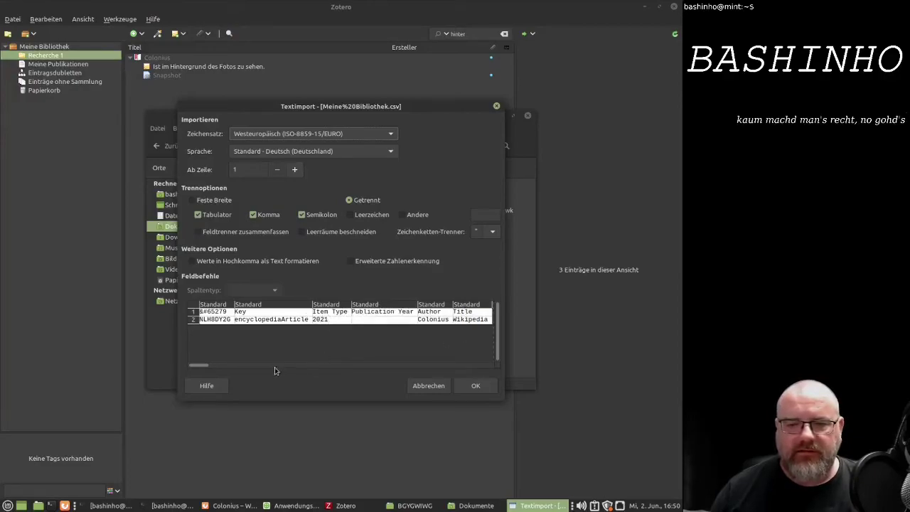
pyautogui.moveTo(205, 369); pyautogui.dragTo(490, 369)
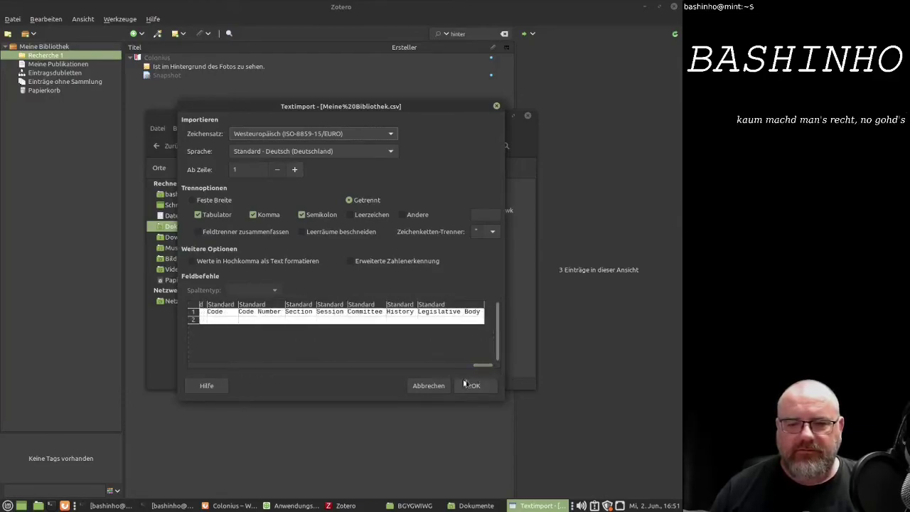
pyautogui.click(474, 389)
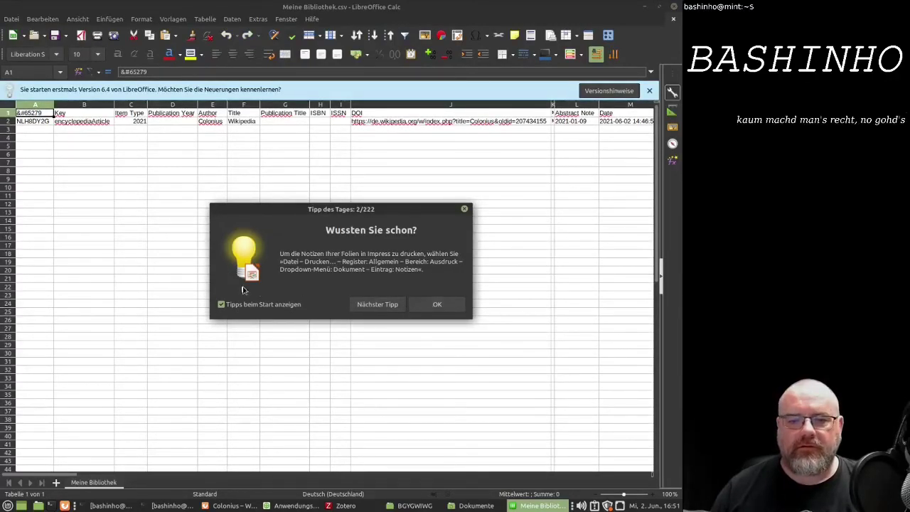
# Close the tip of the day with startup tips disabled, then bring Zotero back to the front.
pyautogui.click(249, 306)
pyautogui.click(431, 304)
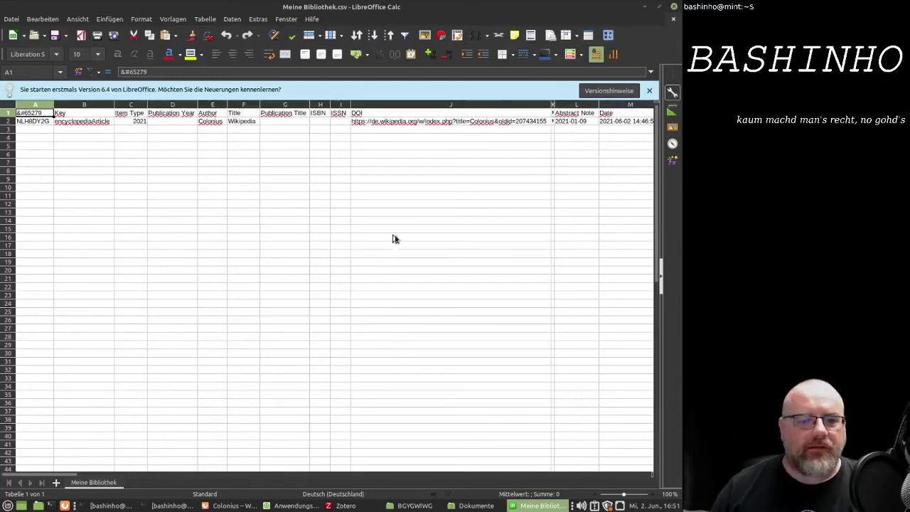
pyautogui.click(341, 506)
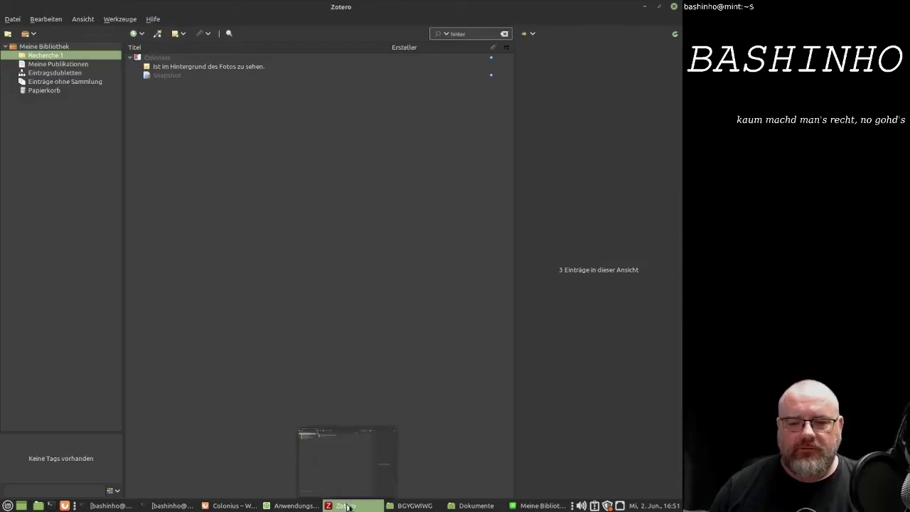
pyautogui.click(347, 505)
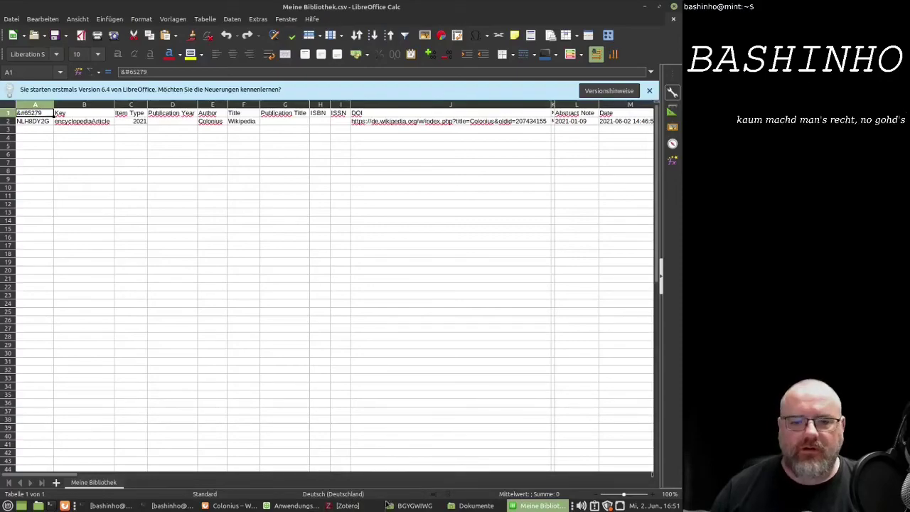
pyautogui.click(347, 506)
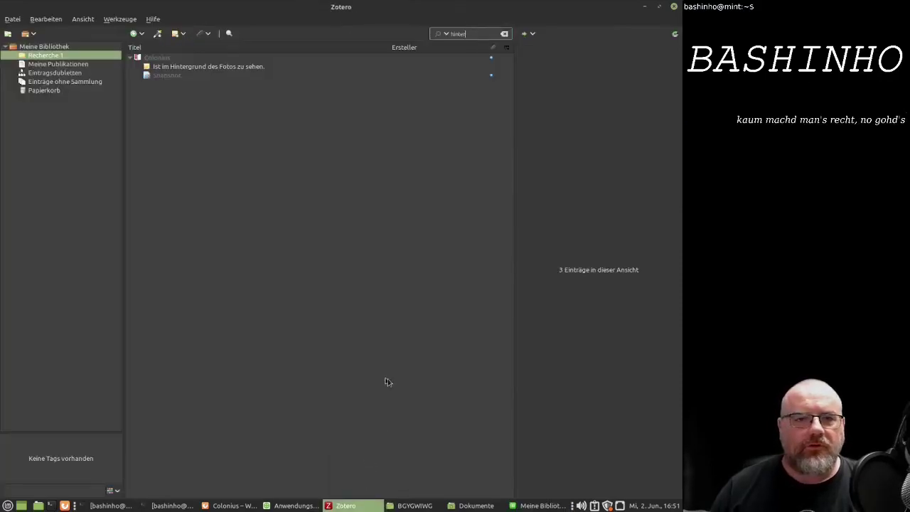